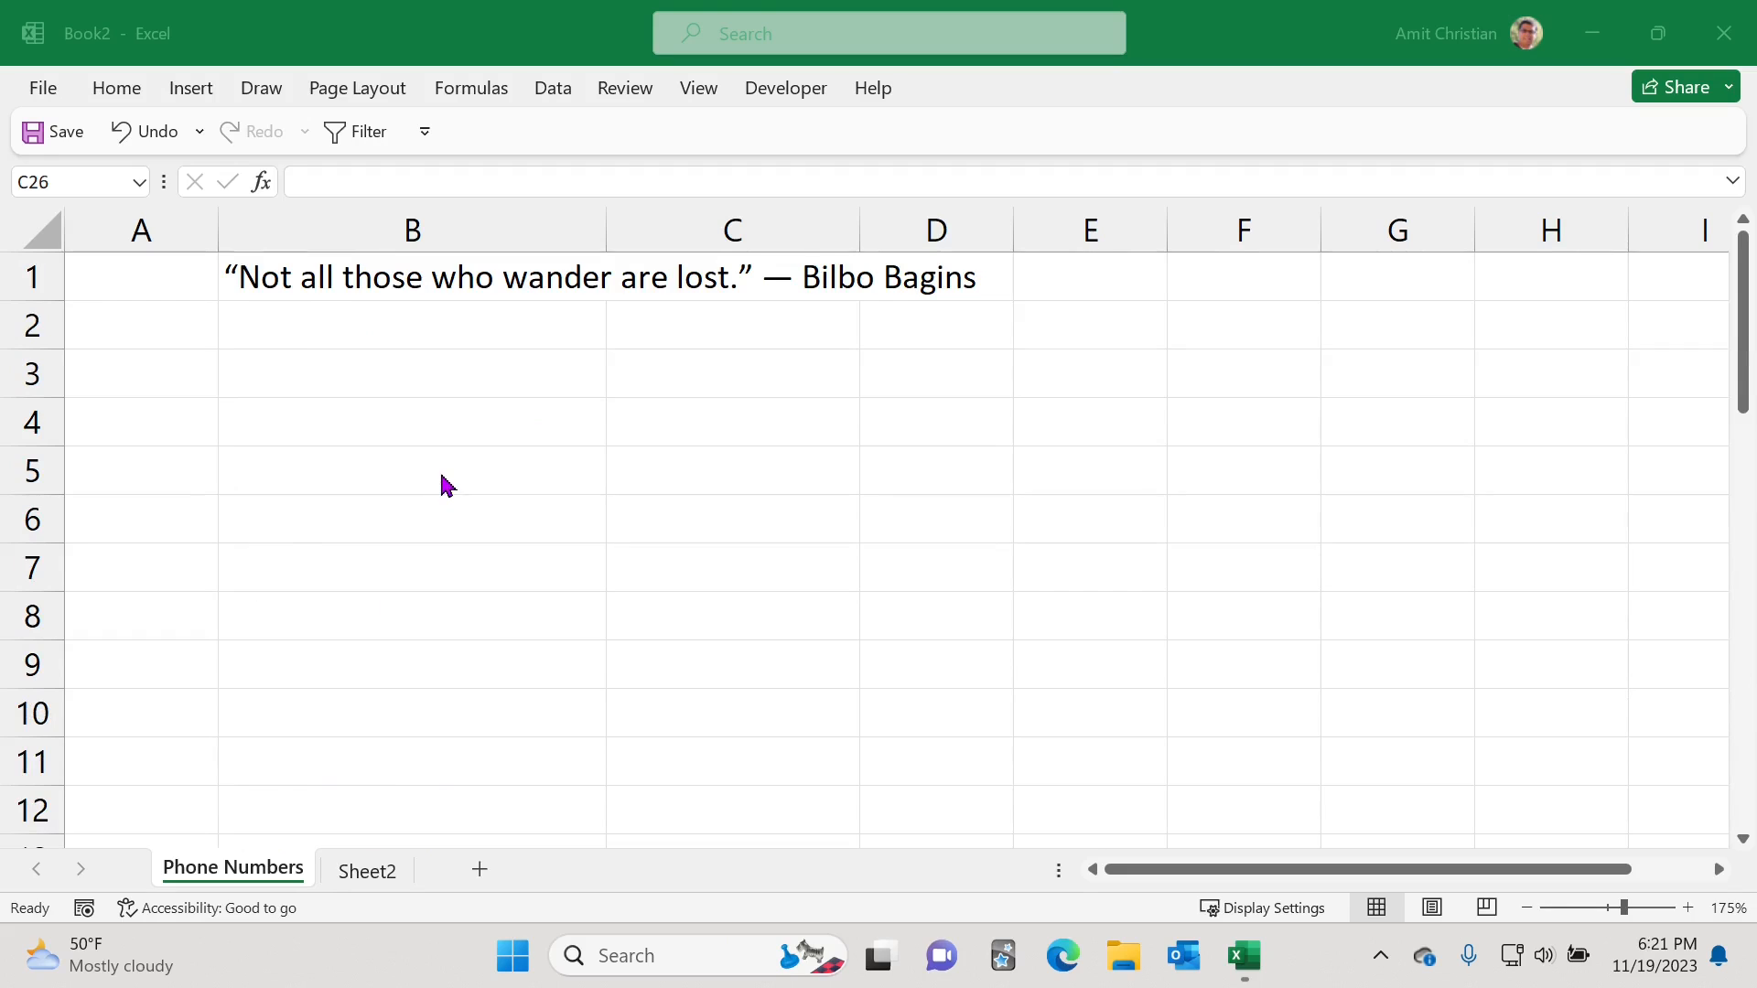
Step: Inspect the quote text in B1 through the formula bar without changing it
{"action": "left_click", "coordinate": [293, 280]}
{"action": "left_click", "coordinate": [293, 280]}
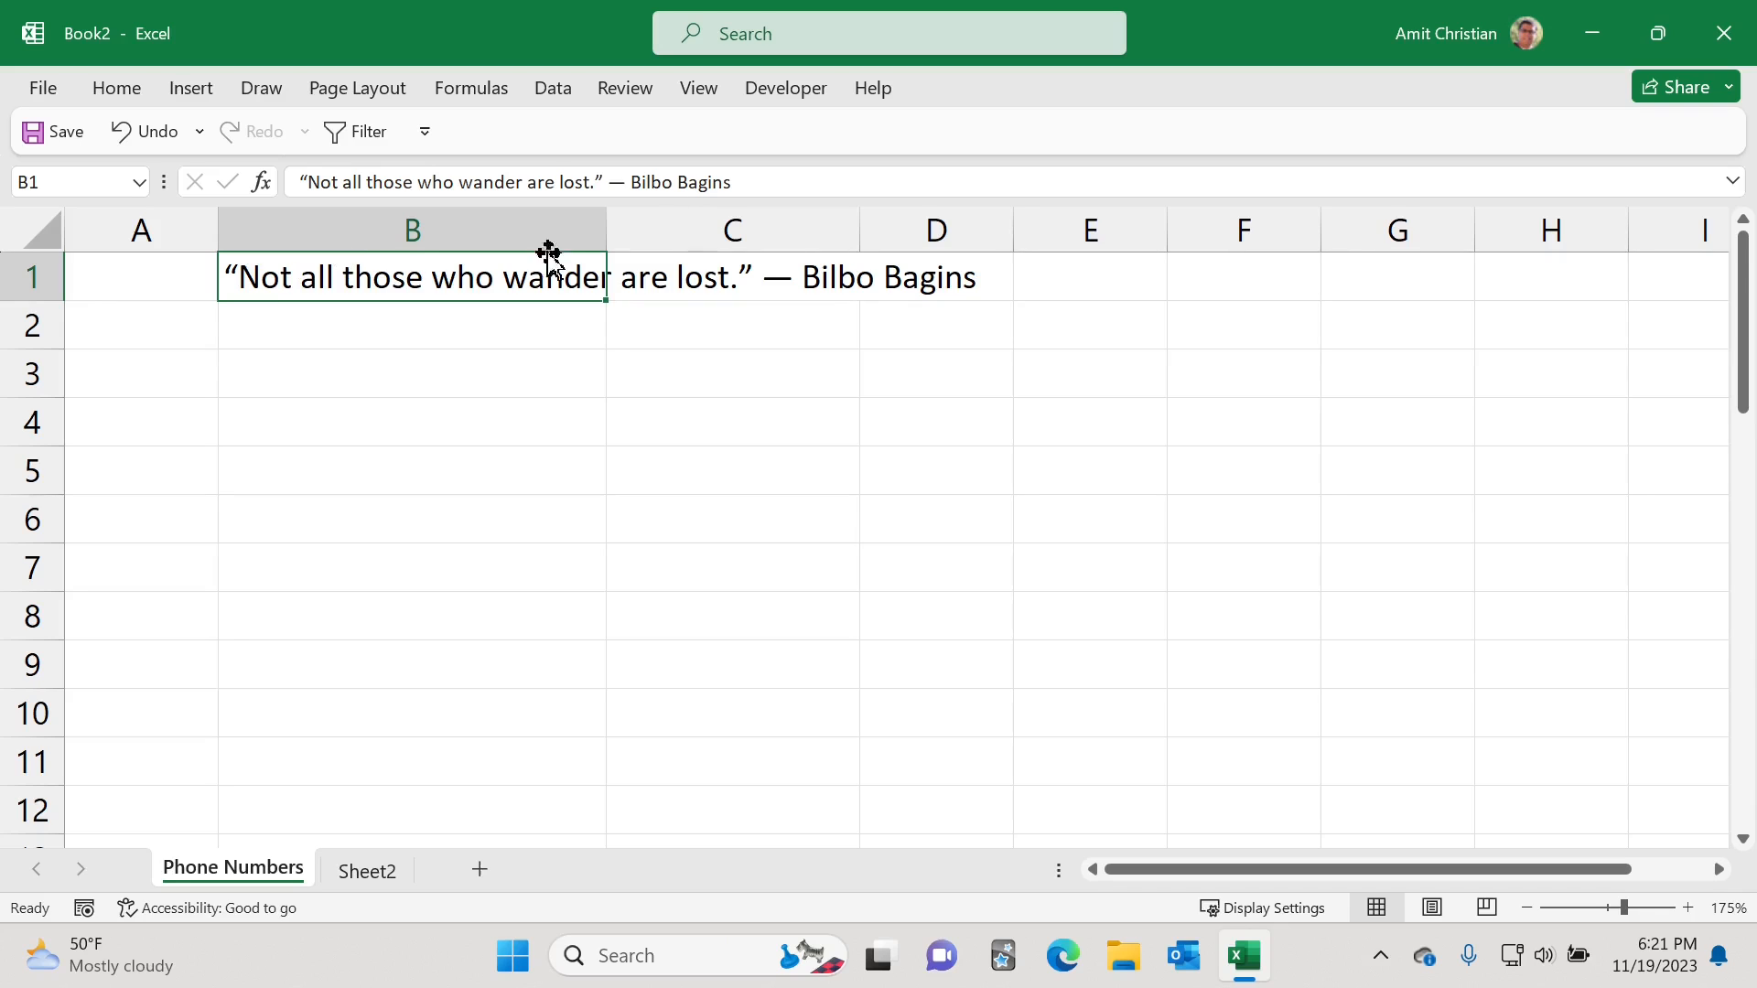
{"action": "left_click_drag", "start_coordinate": [769, 186], "coordinate": [282, 171]}
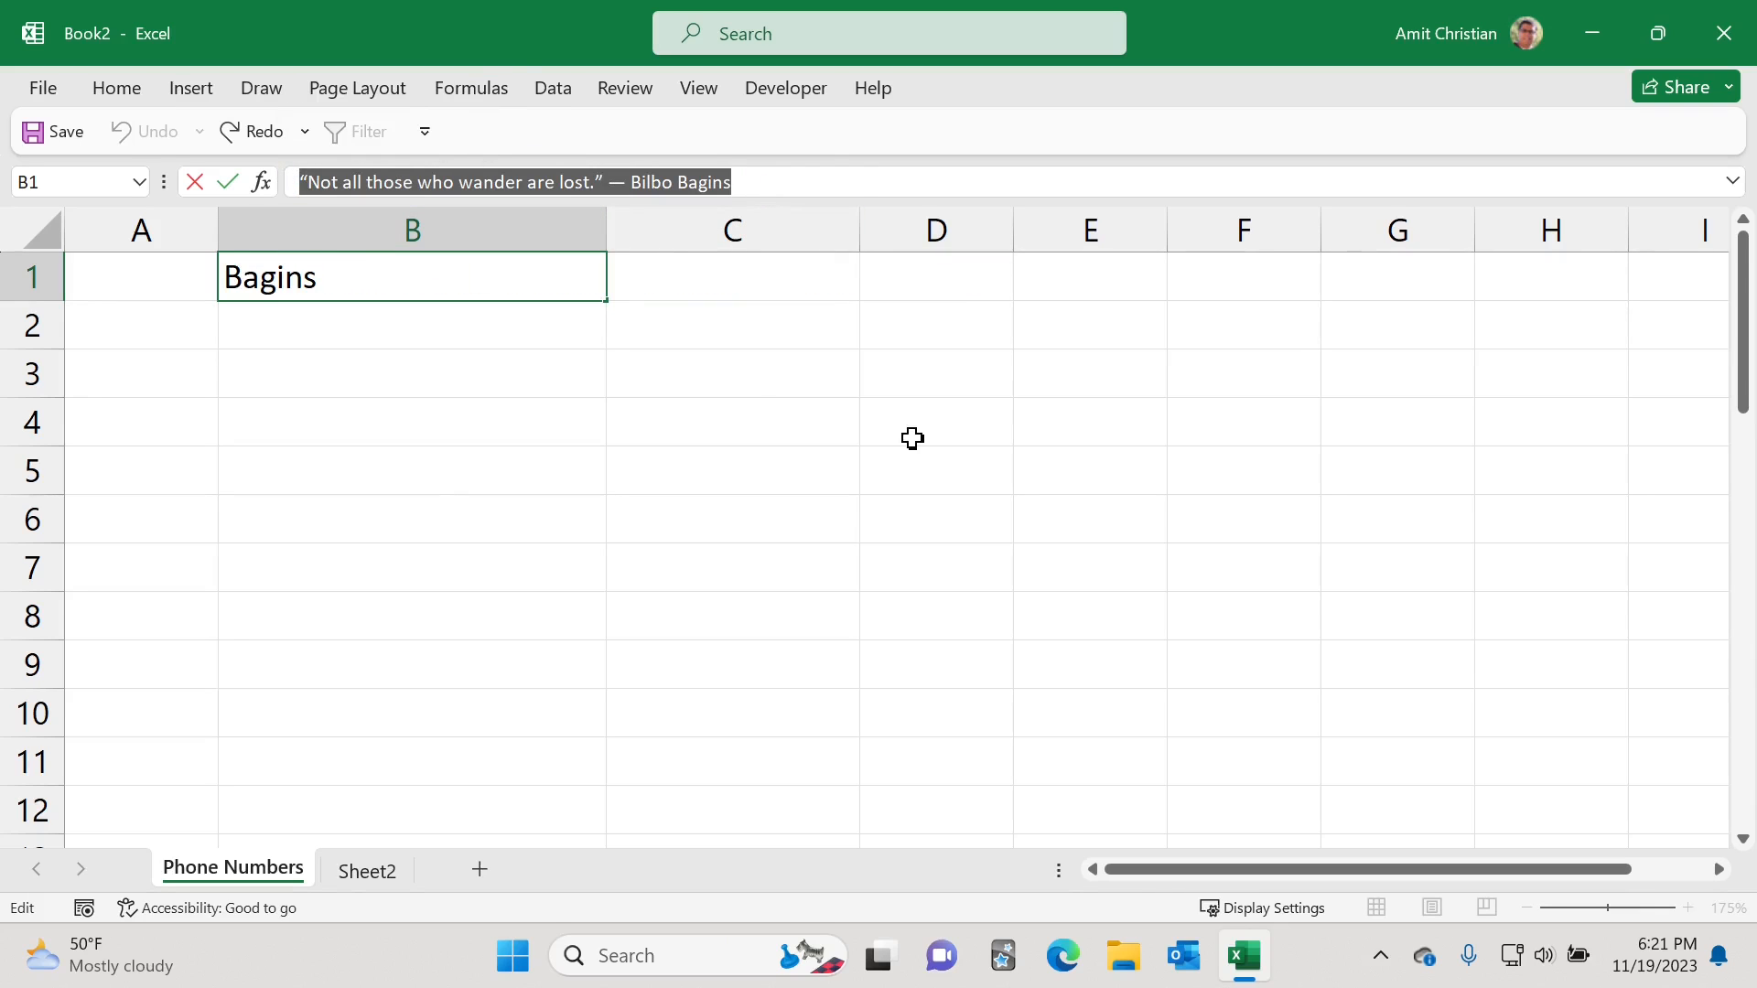
{"action": "left_click", "coordinate": [418, 372]}
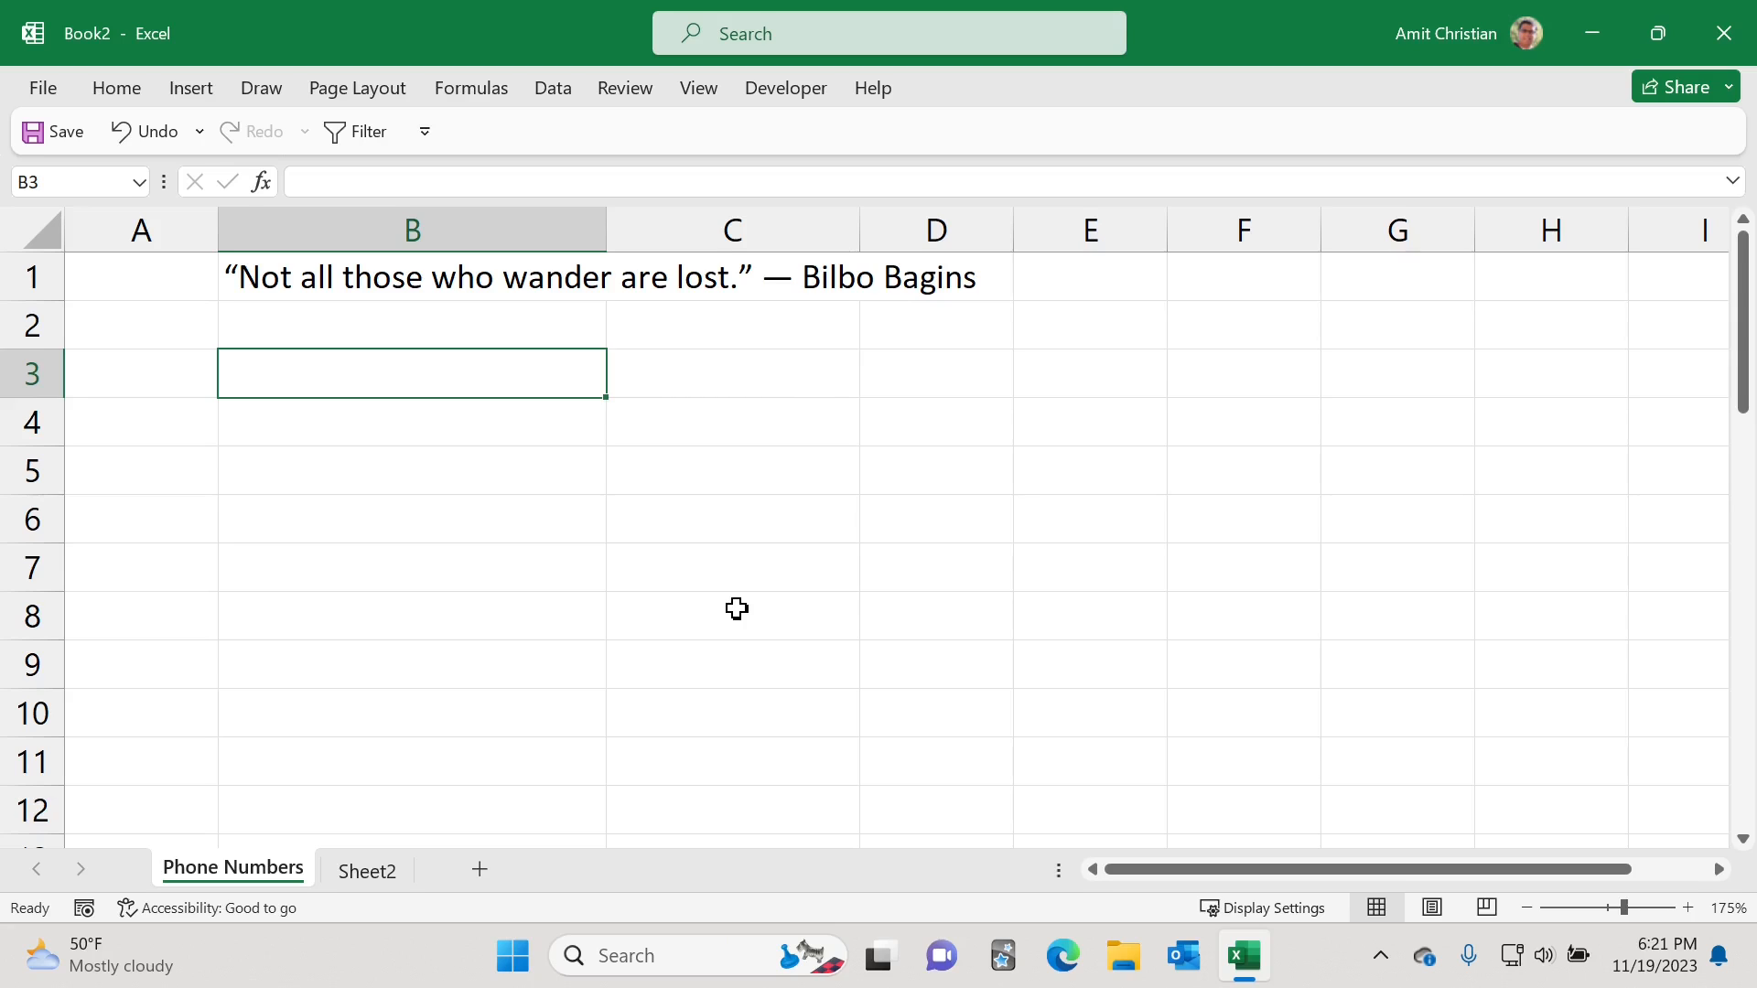
Step: Enter =SUBSTITUTE(B1,"Bagins", "Baggins") in B3 to correct the misspelled name in the quote
{"action": "type", "text": "=su"}
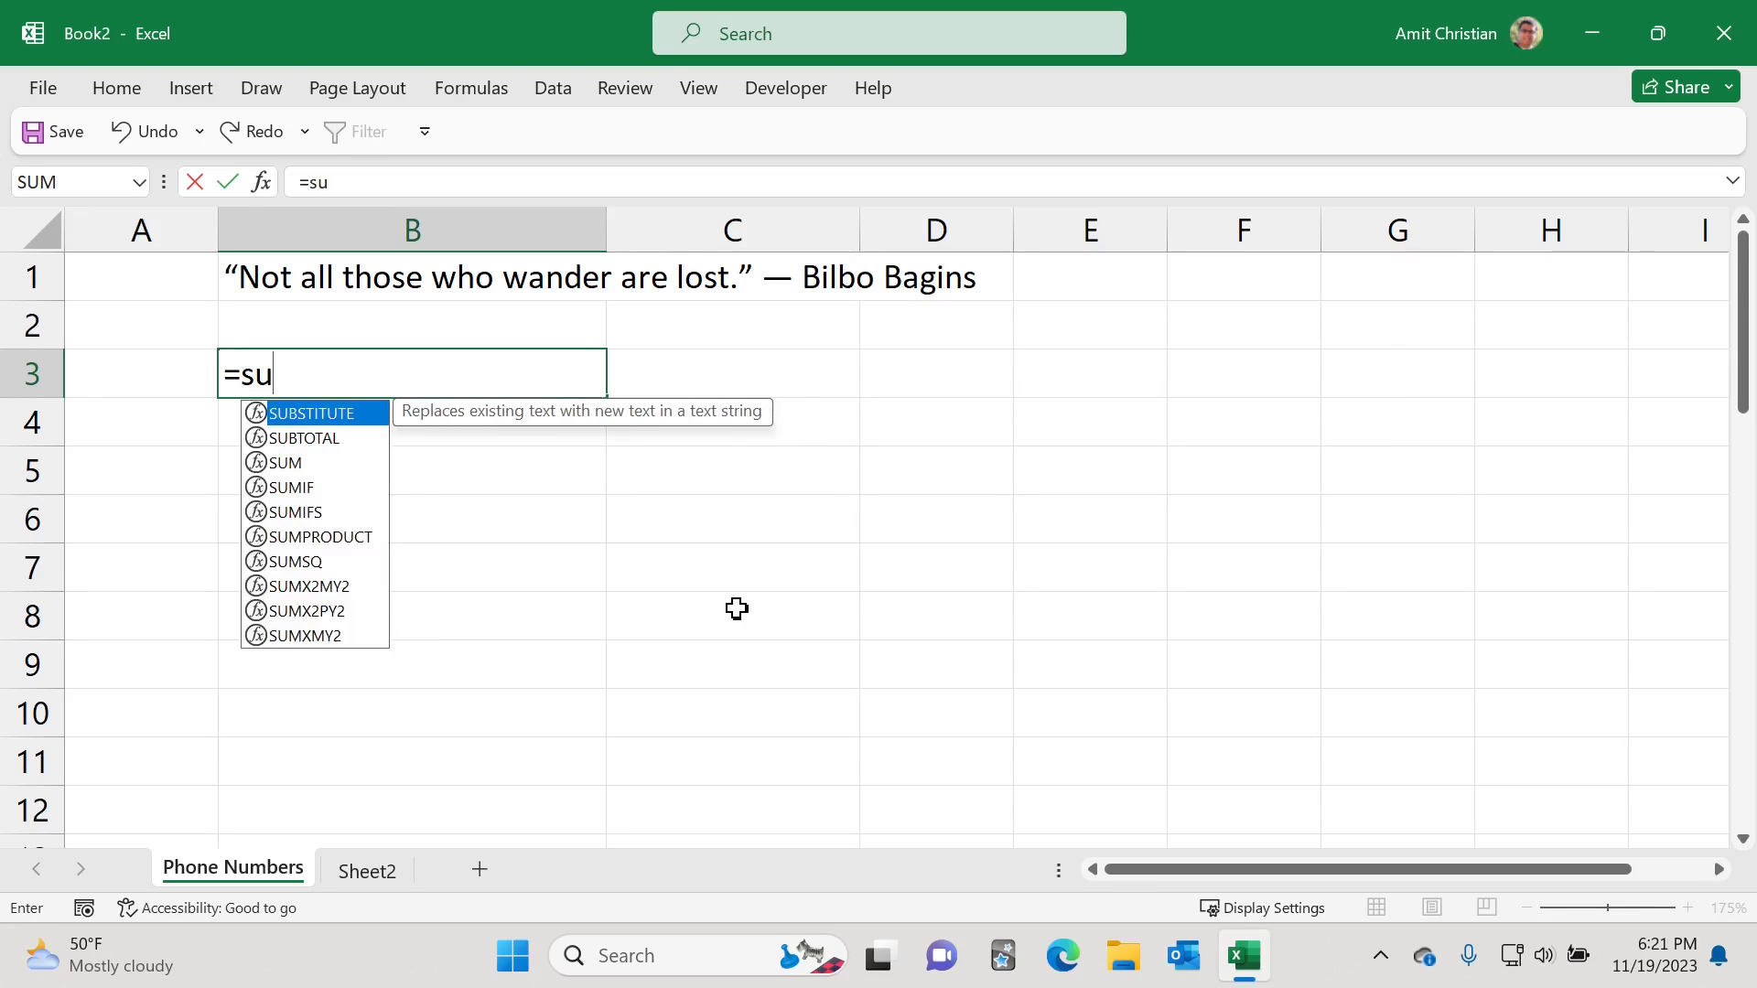
{"action": "type", "text": "bsti"}
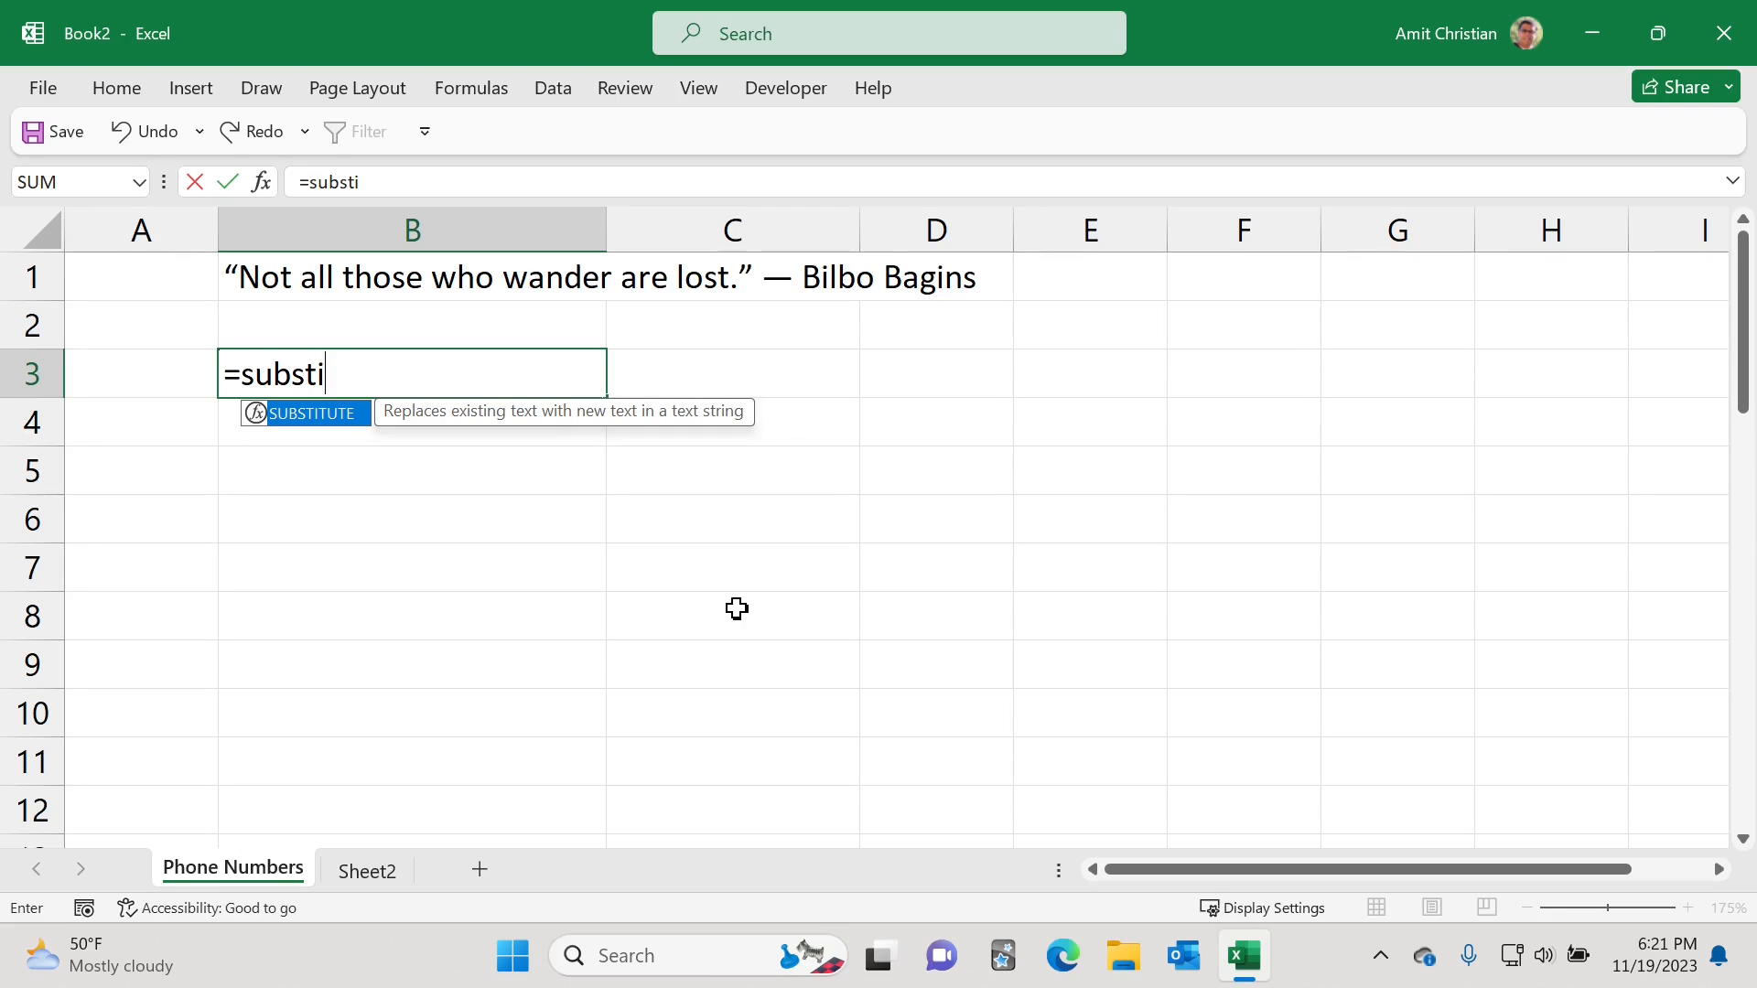
{"action": "key", "text": "Tab"}
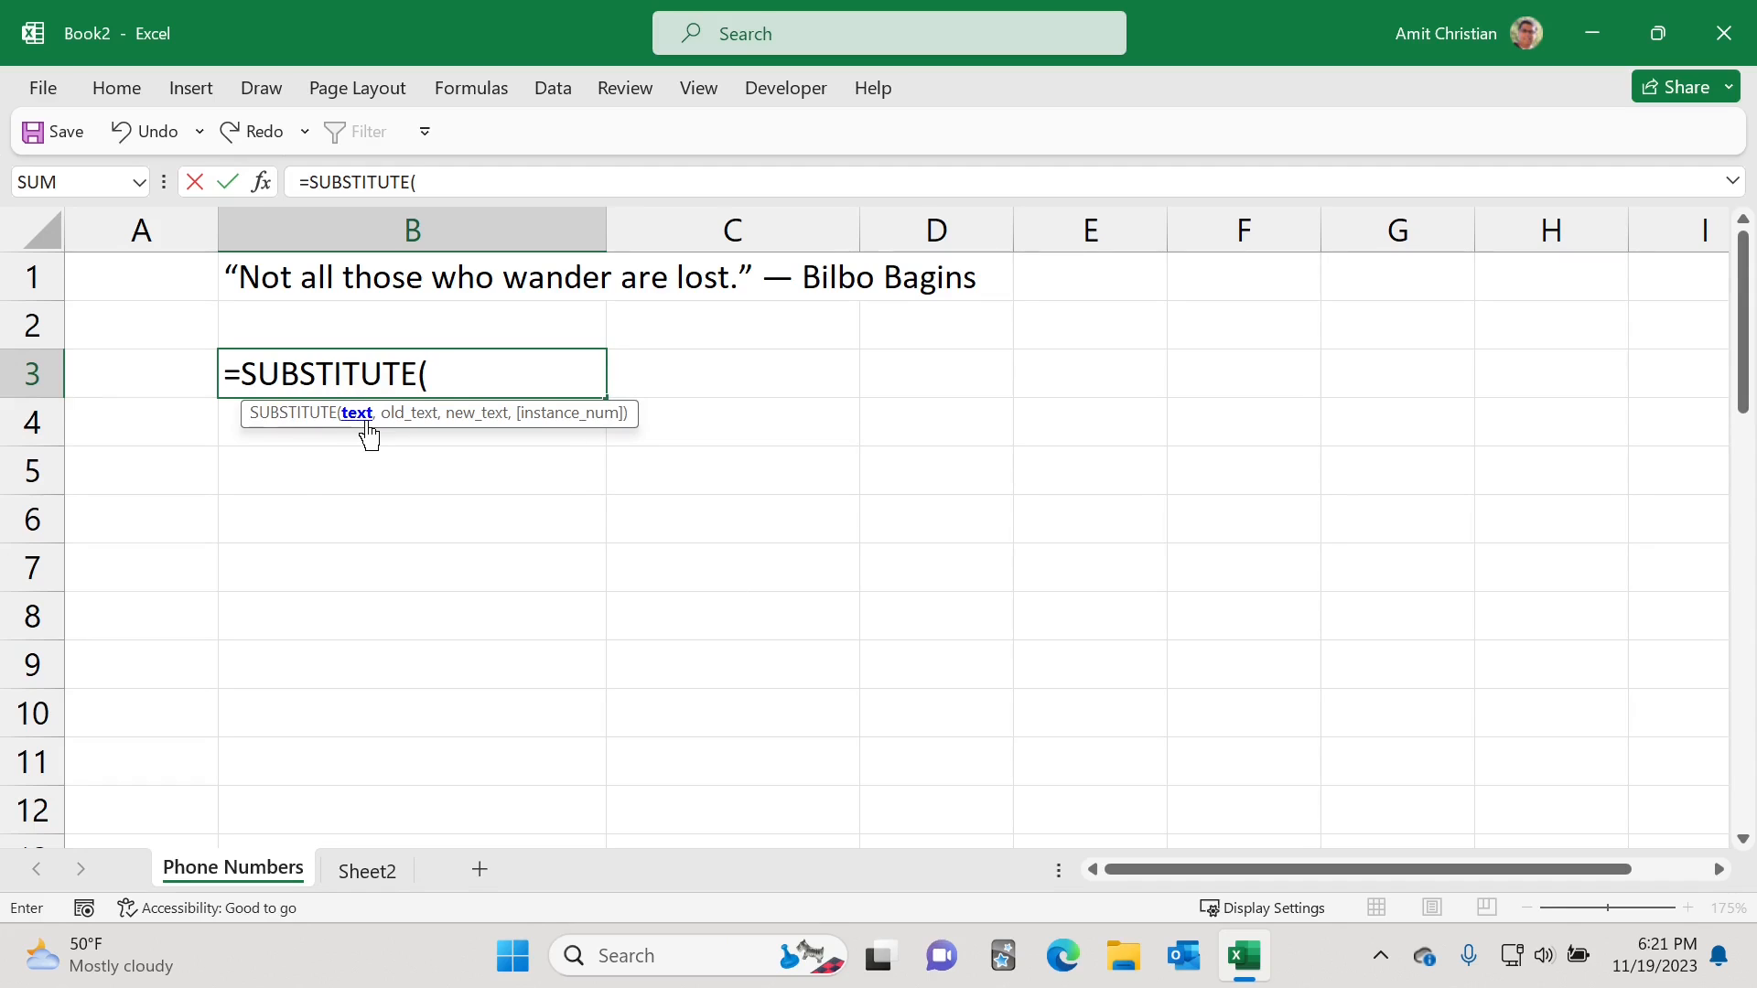
{"action": "left_click", "coordinate": [353, 270]}
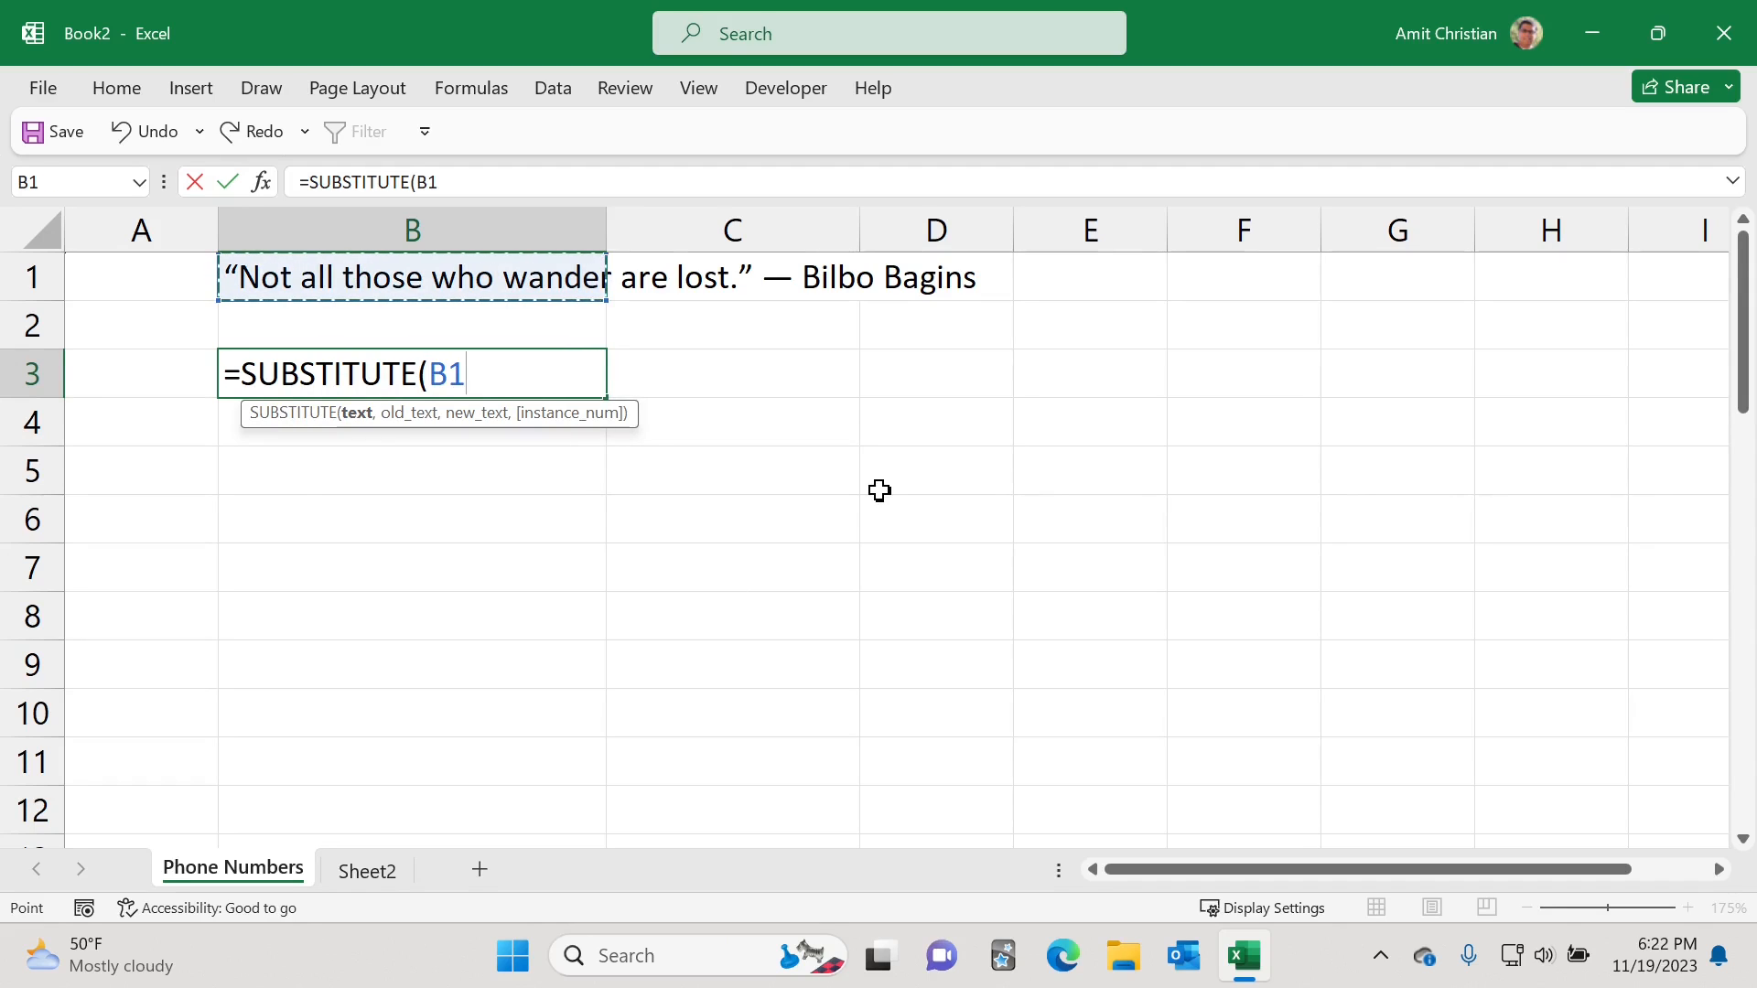
{"action": "type", "text": ","}
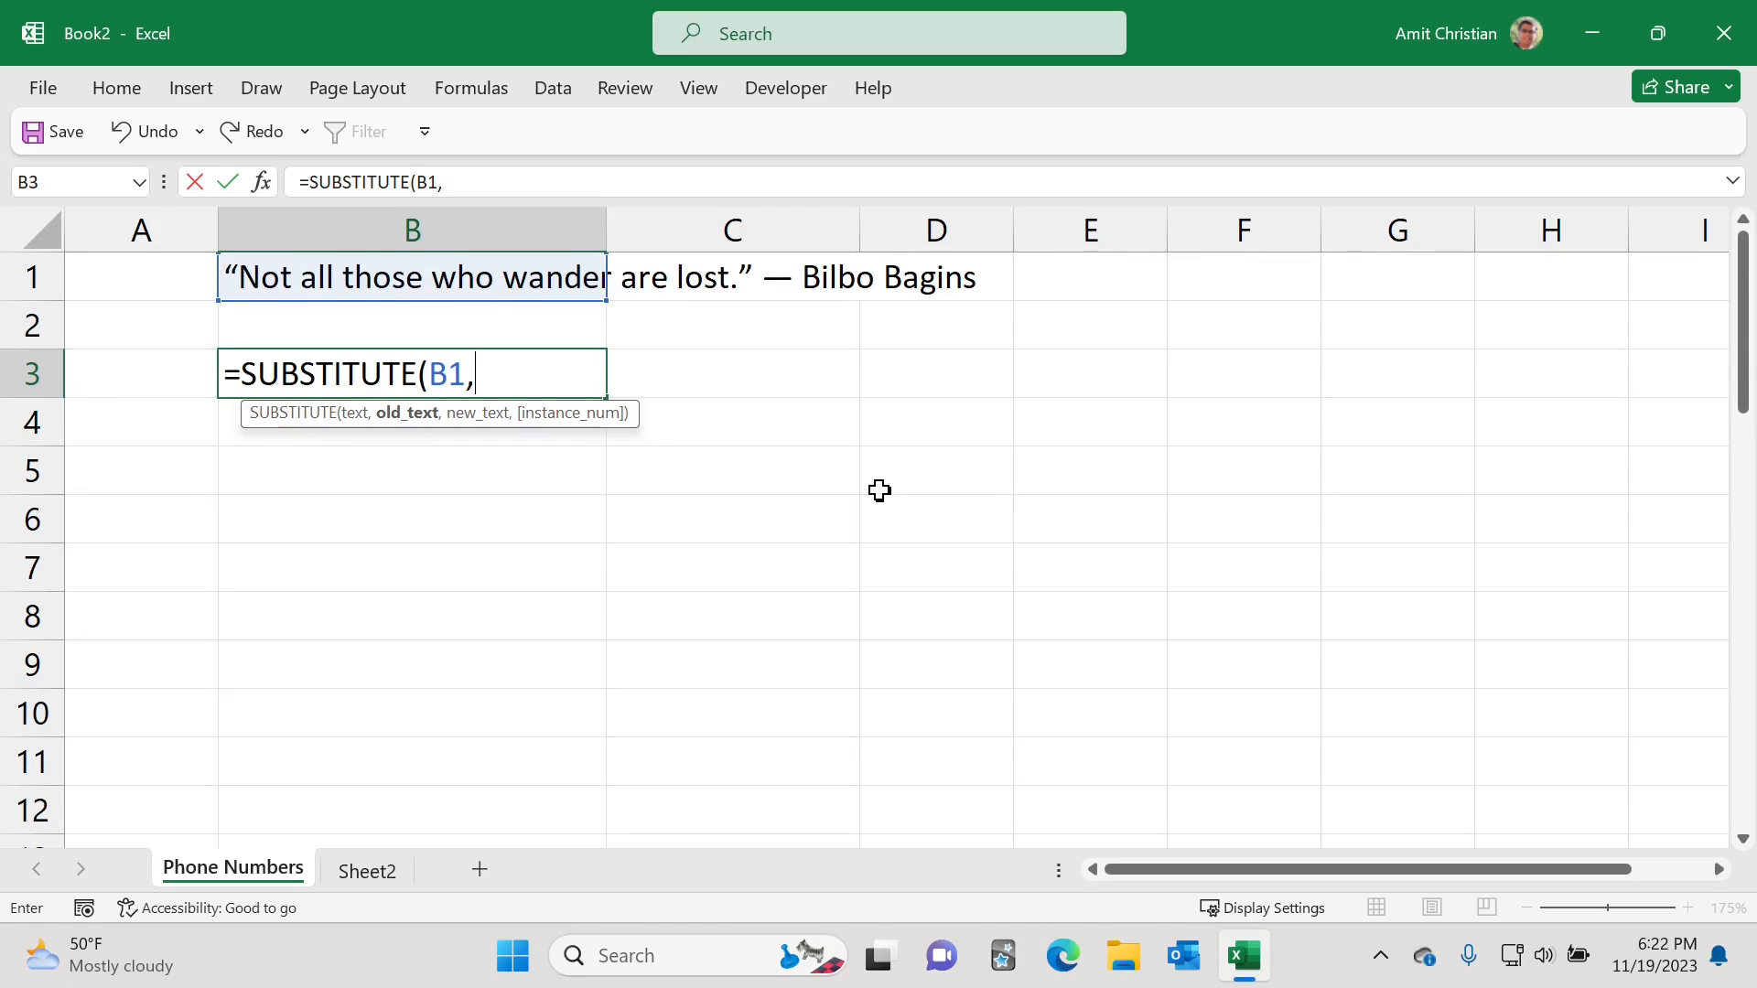
{"action": "type", "text": "\"Bagins\""}
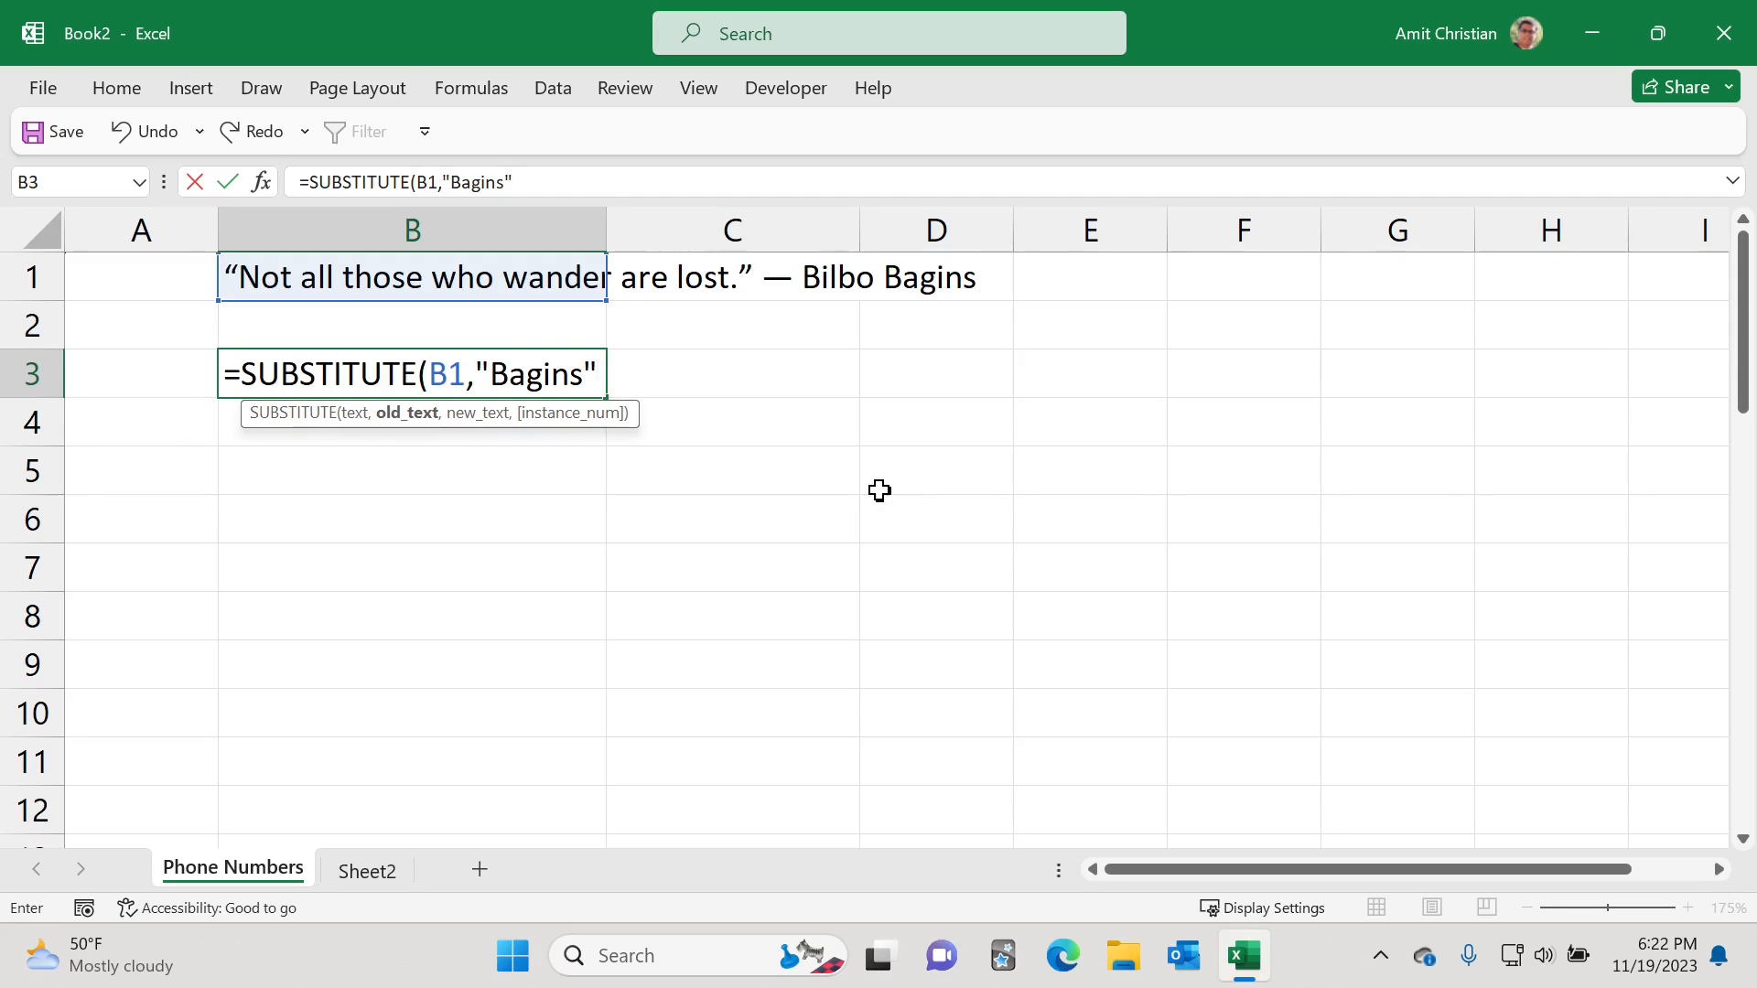
{"action": "type", "text": ", "}
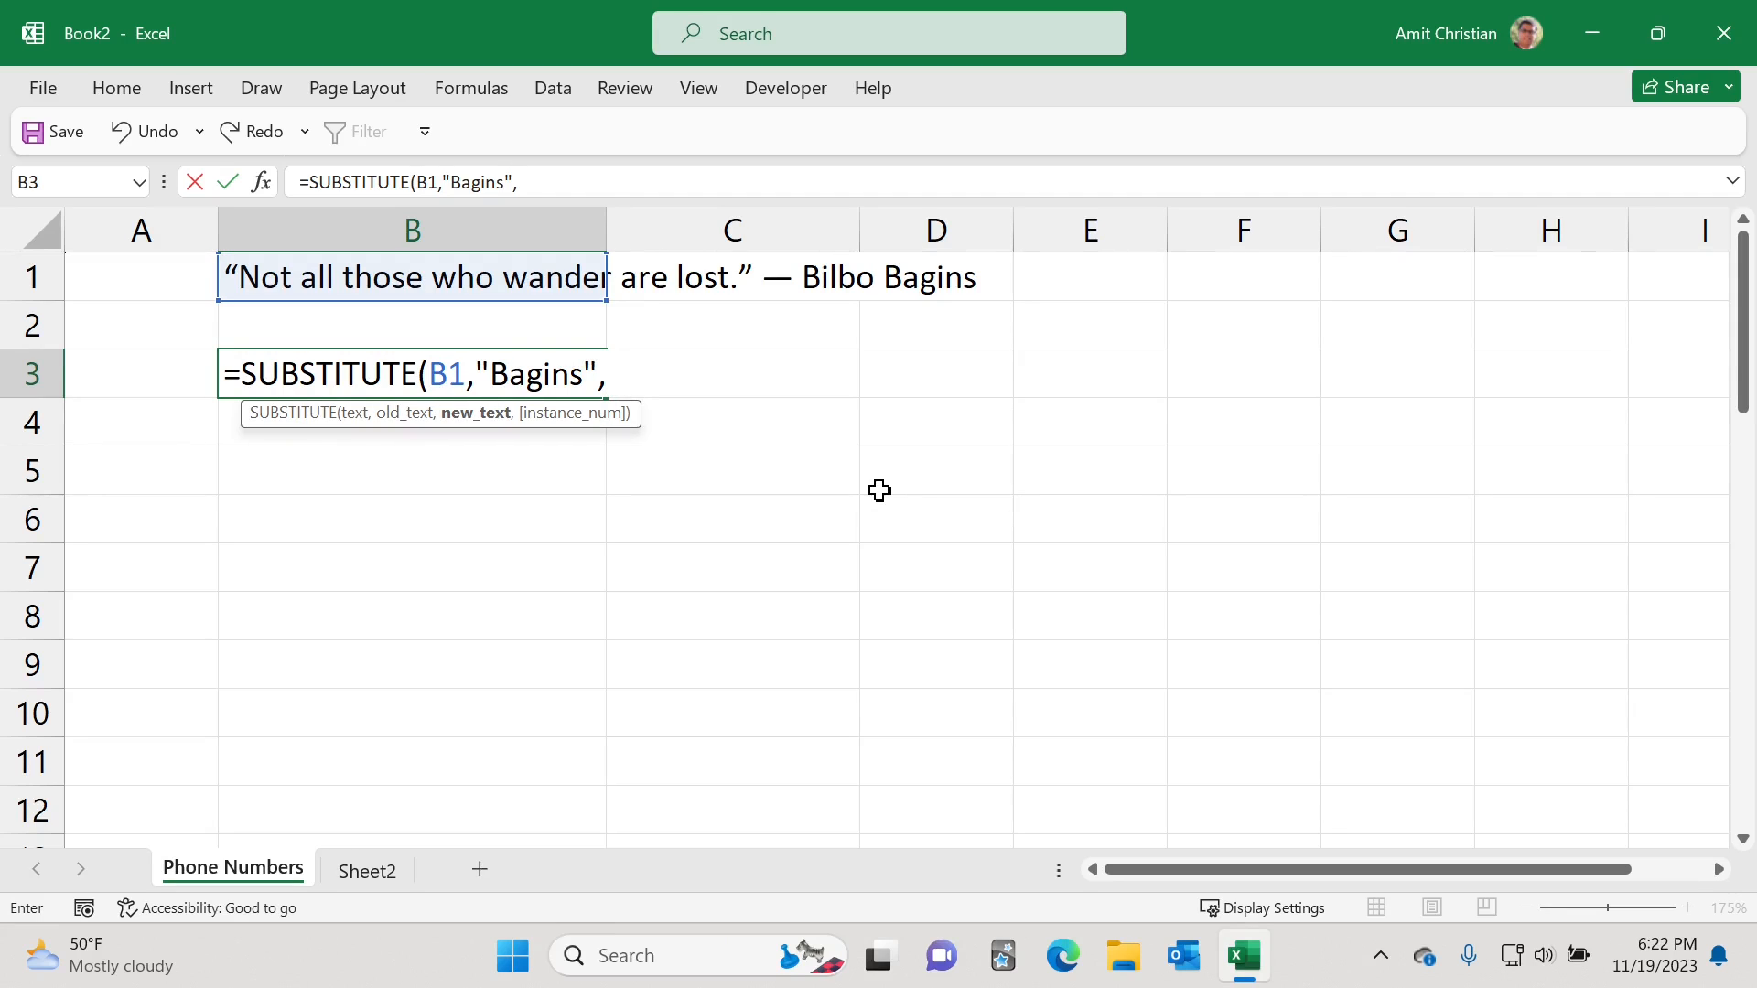
{"action": "type", "text": "\"Baggins\""}
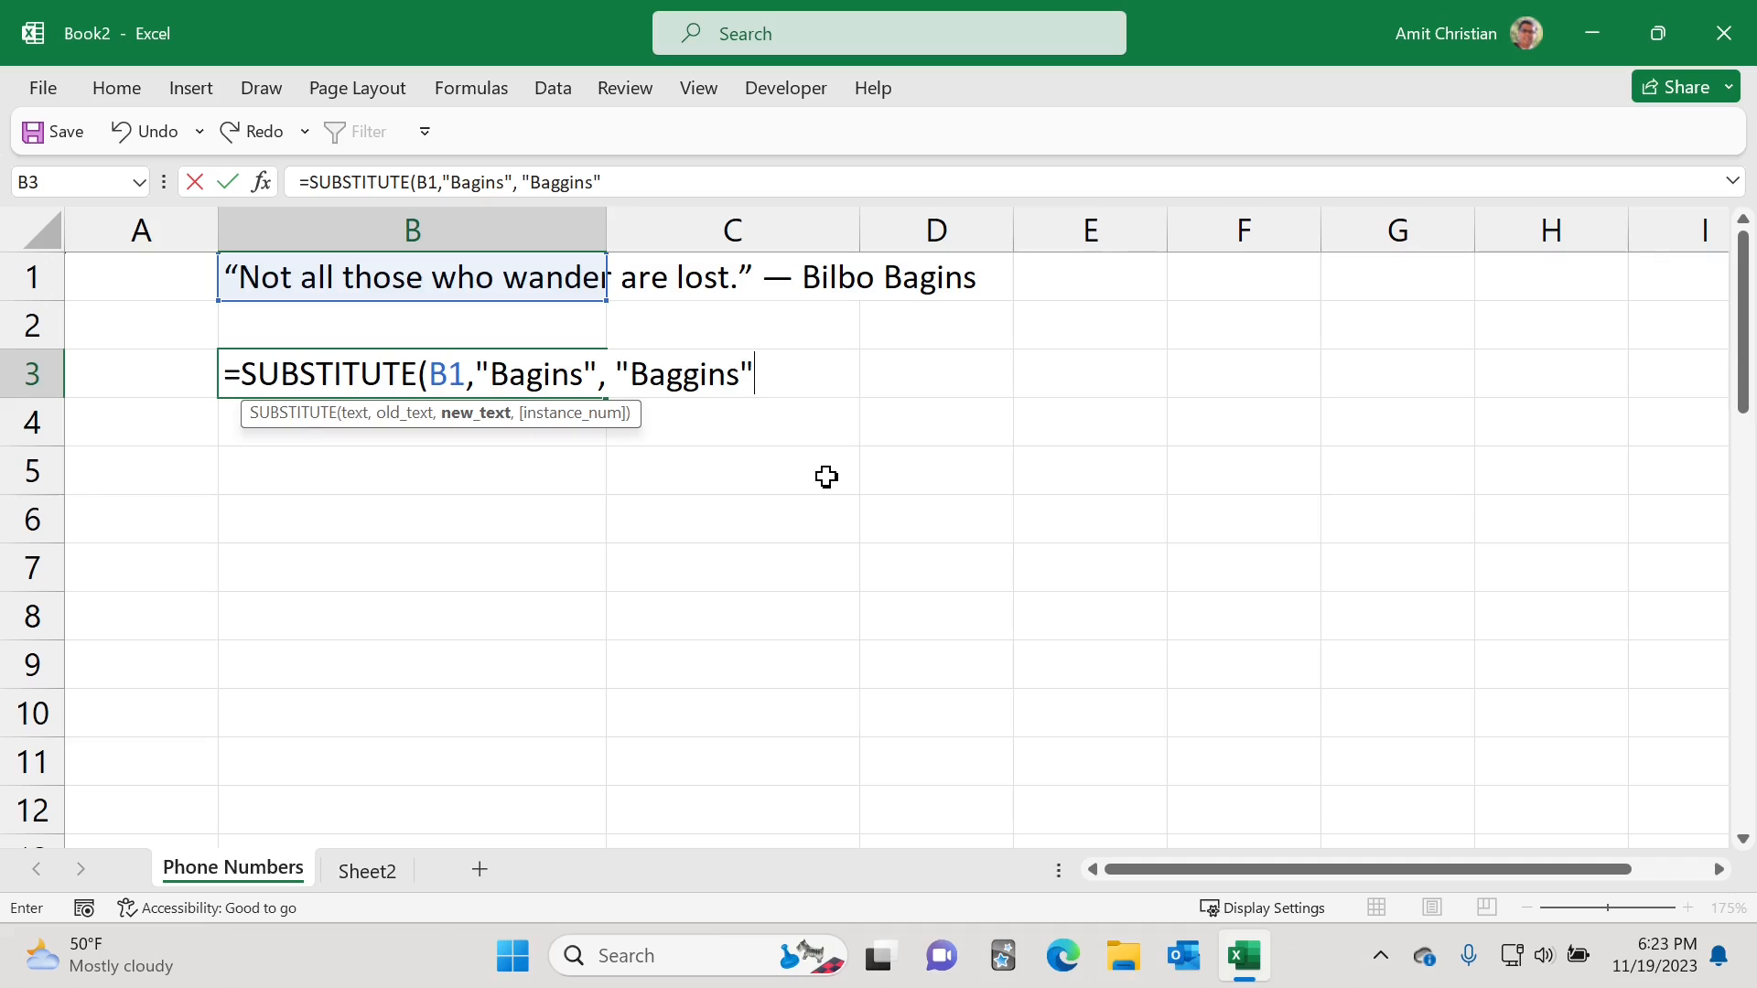
{"action": "type", "text": ")"}
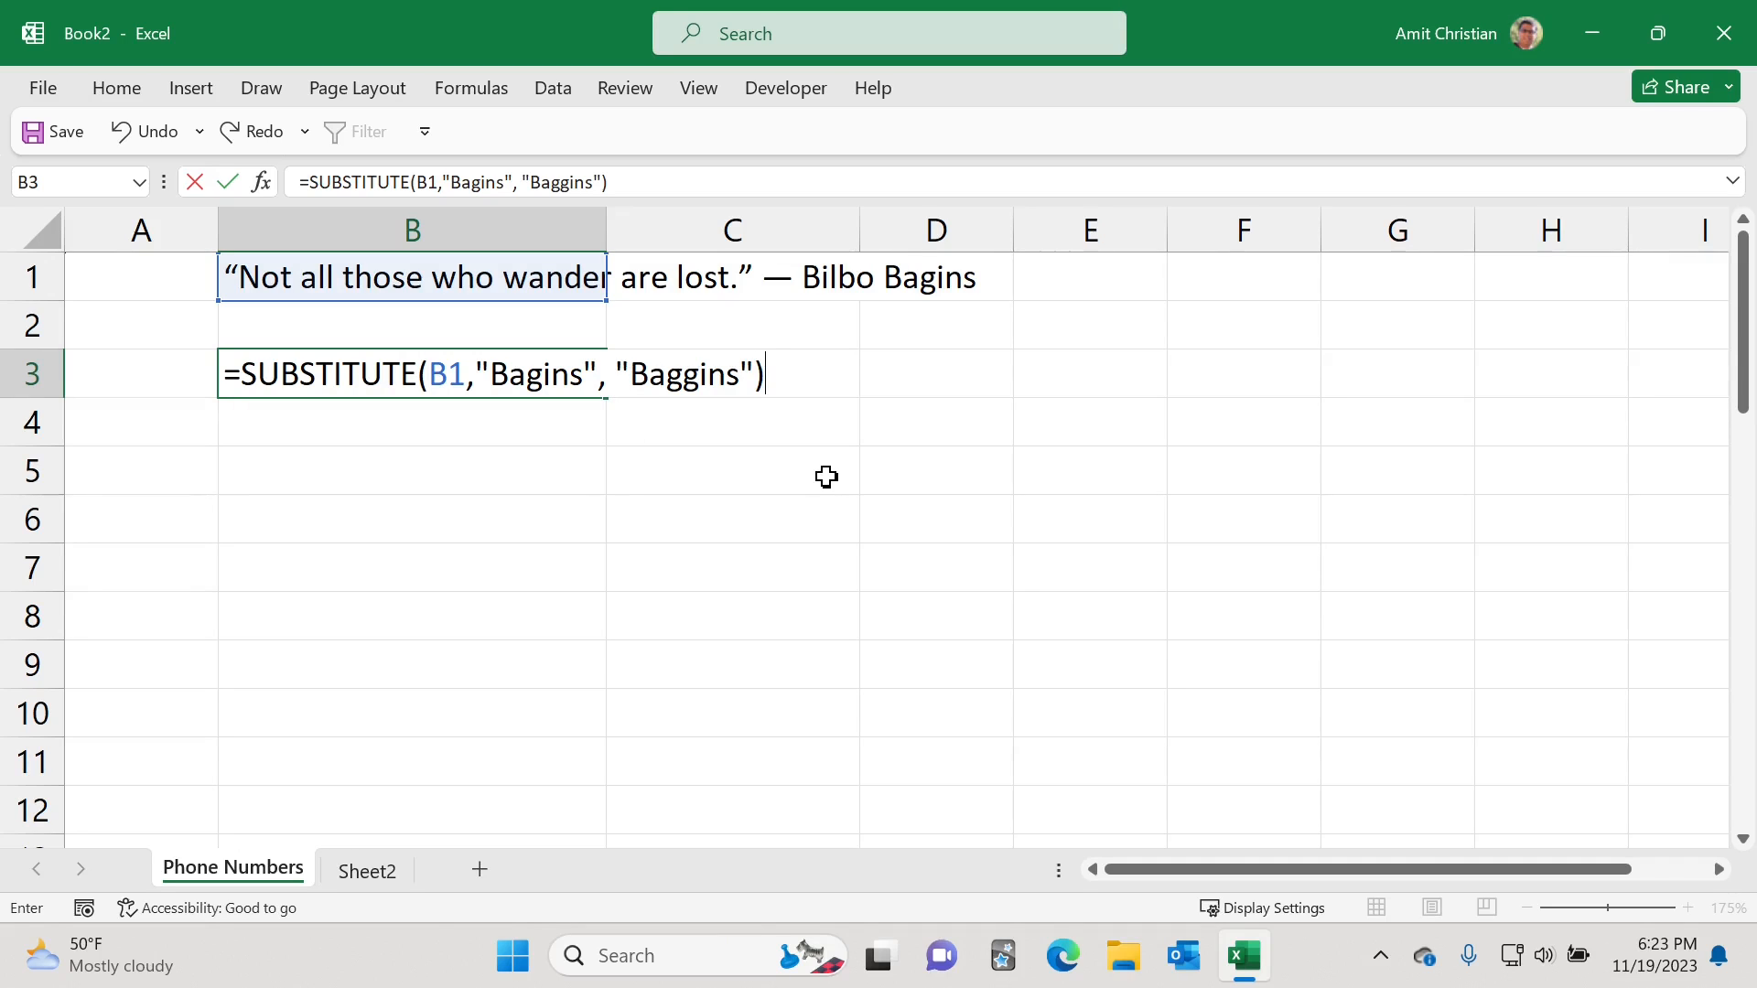
{"action": "key", "text": "Return"}
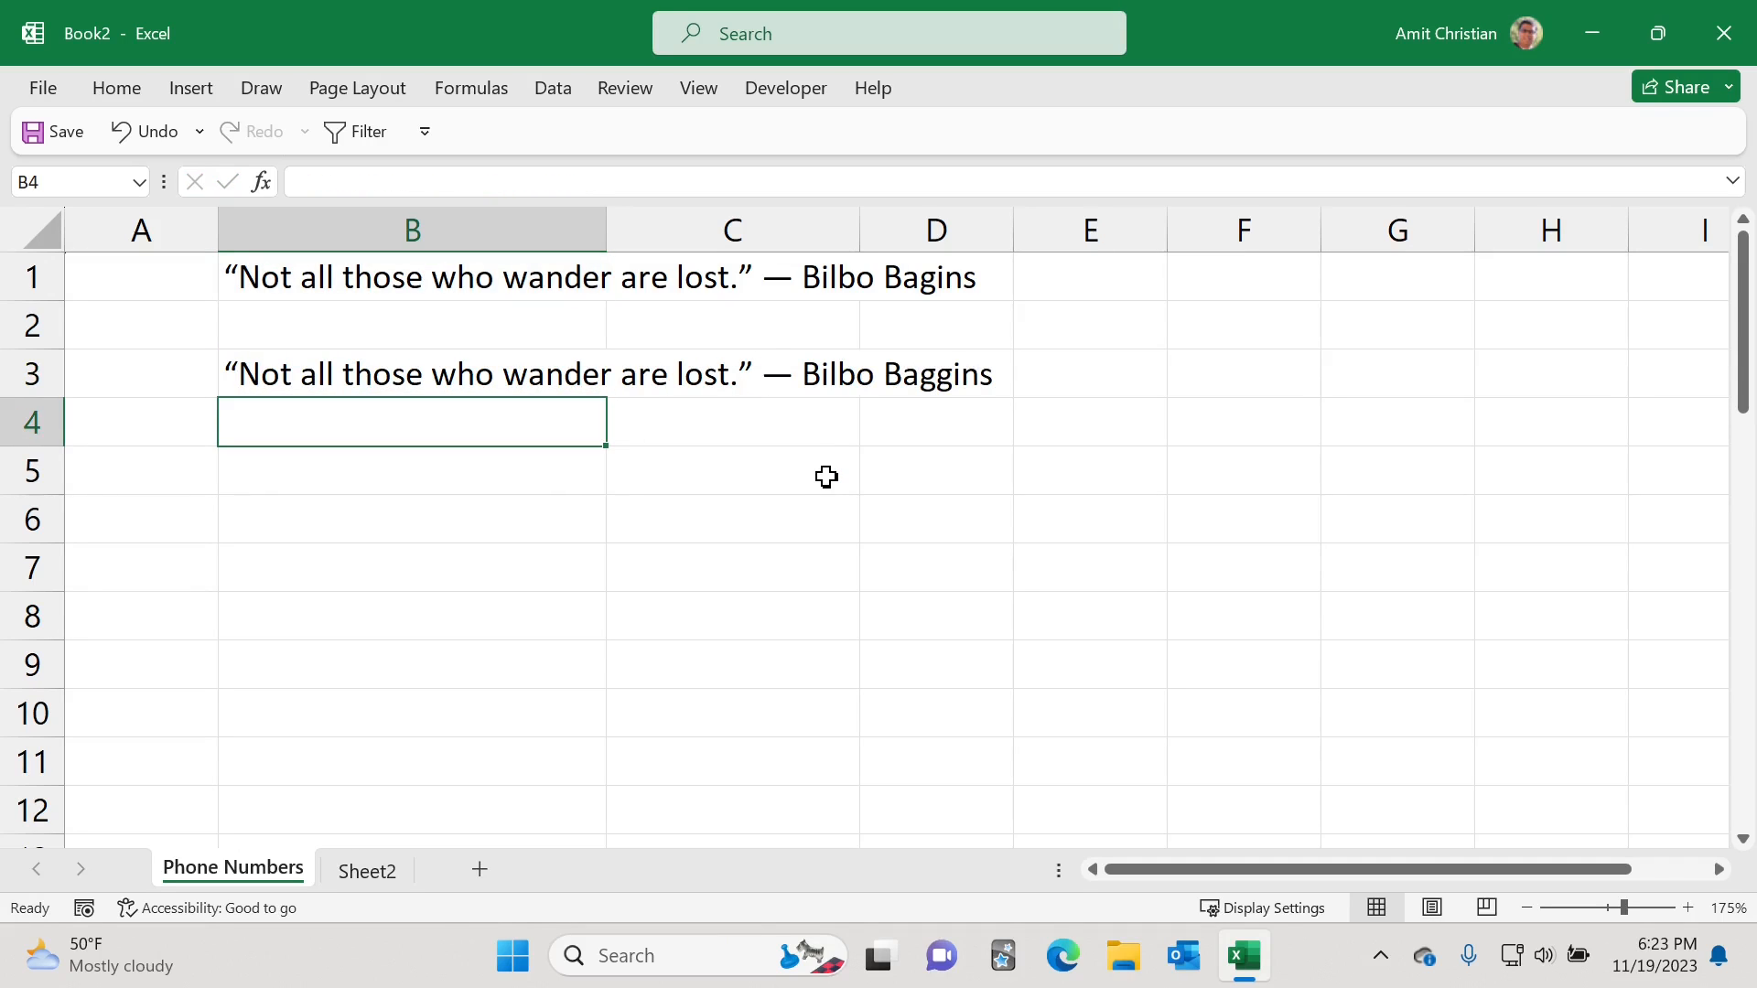
Step: Review the B3 formula and the phone number list in B24:B30
{"action": "left_click", "coordinate": [404, 373]}
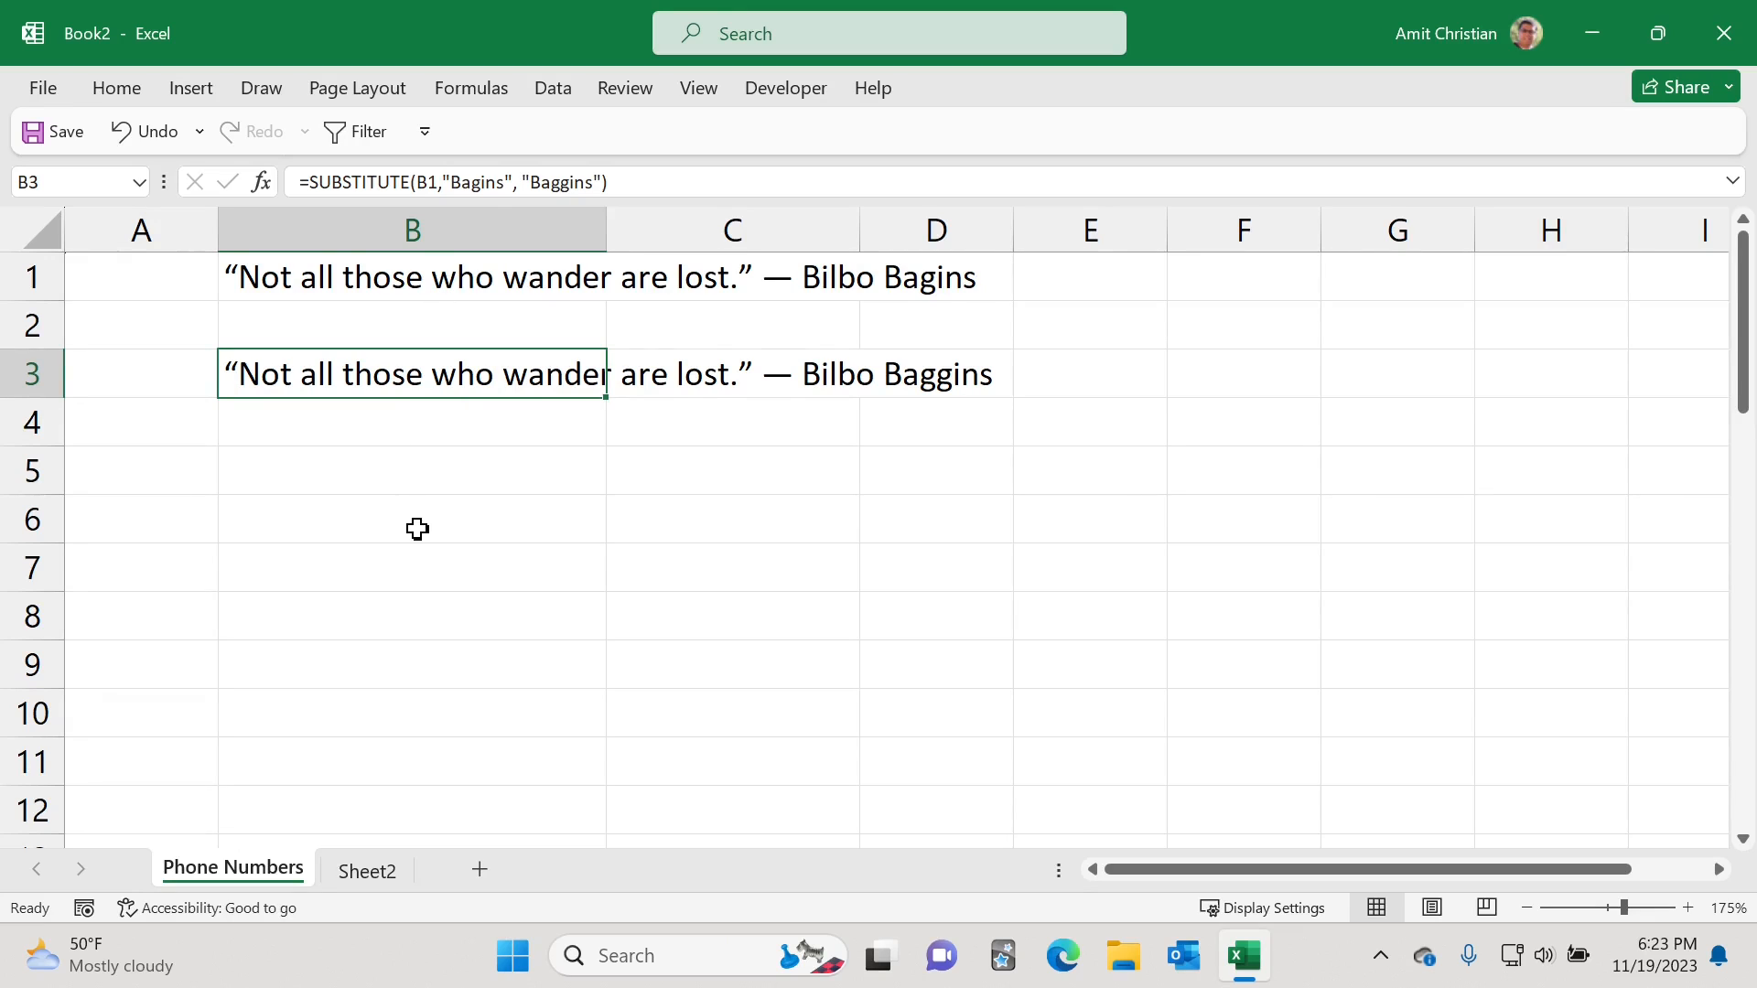
{"action": "scroll", "coordinate": [417, 529], "scroll_direction": "down", "scroll_amount": 7}
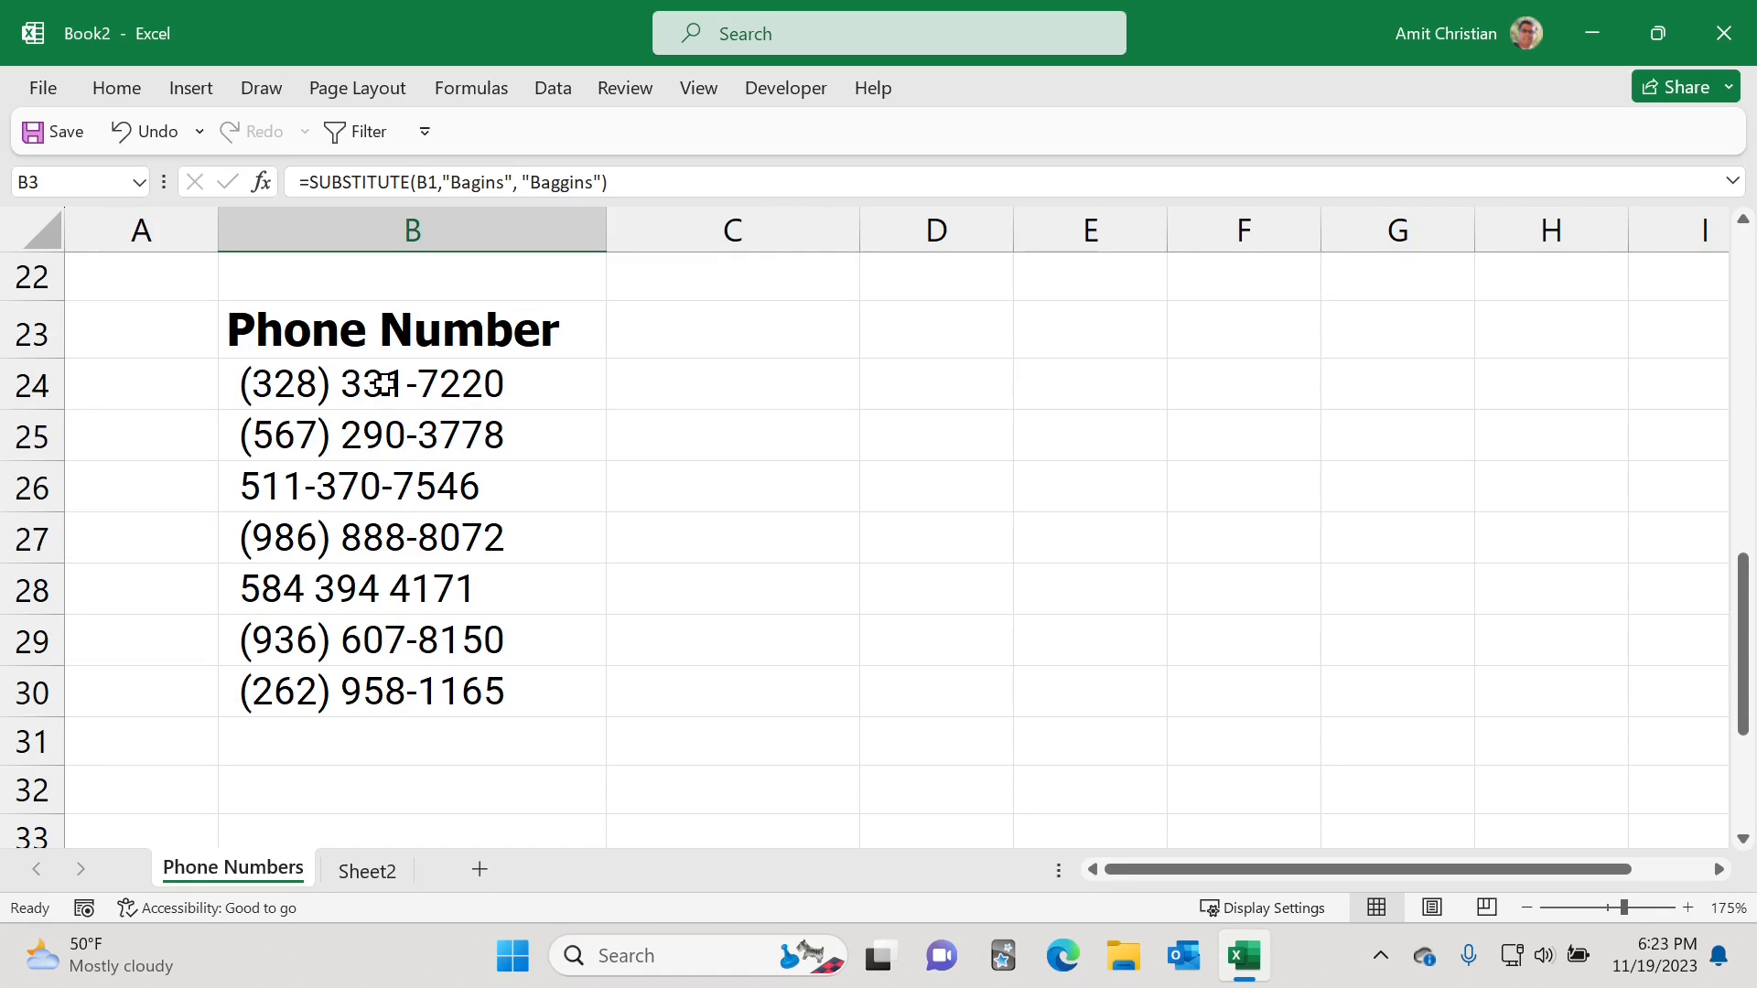
{"action": "left_click_drag", "start_coordinate": [384, 385], "coordinate": [418, 682]}
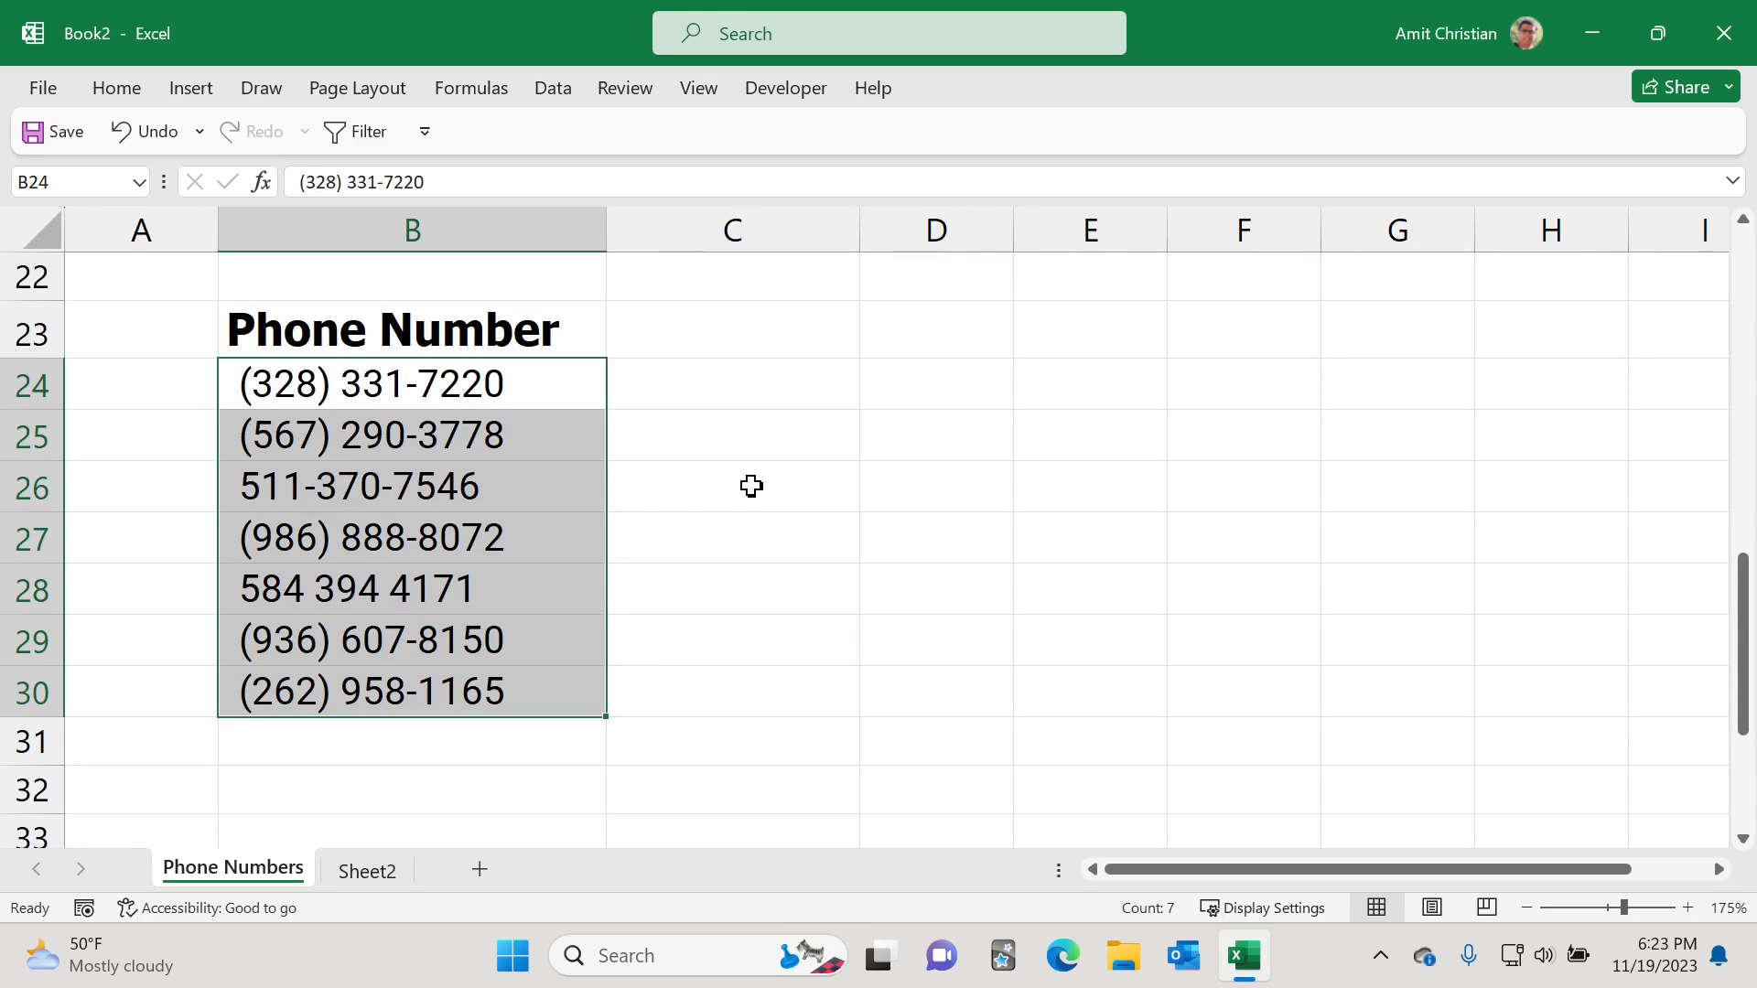
{"action": "left_click", "coordinate": [763, 387]}
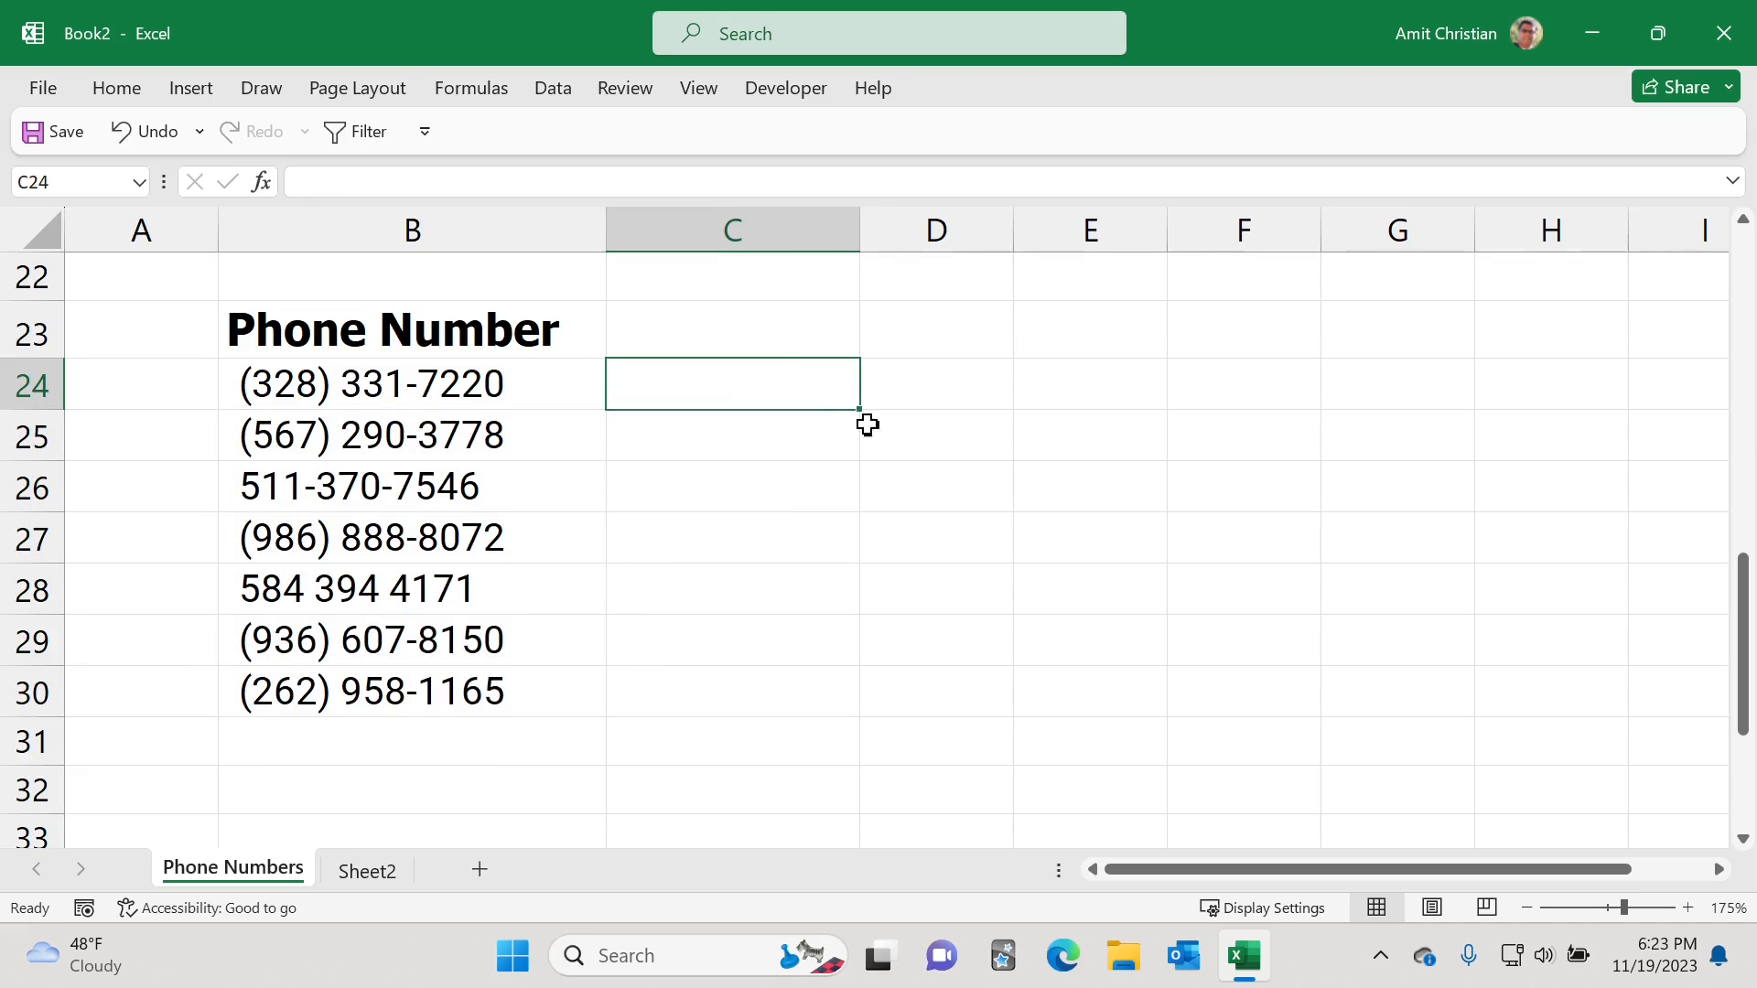
Step: Enter =SUBSTITUTE(B24, "(", "") in C24 to strip the opening parenthesis, then delete it
{"action": "type", "text": "=sub"}
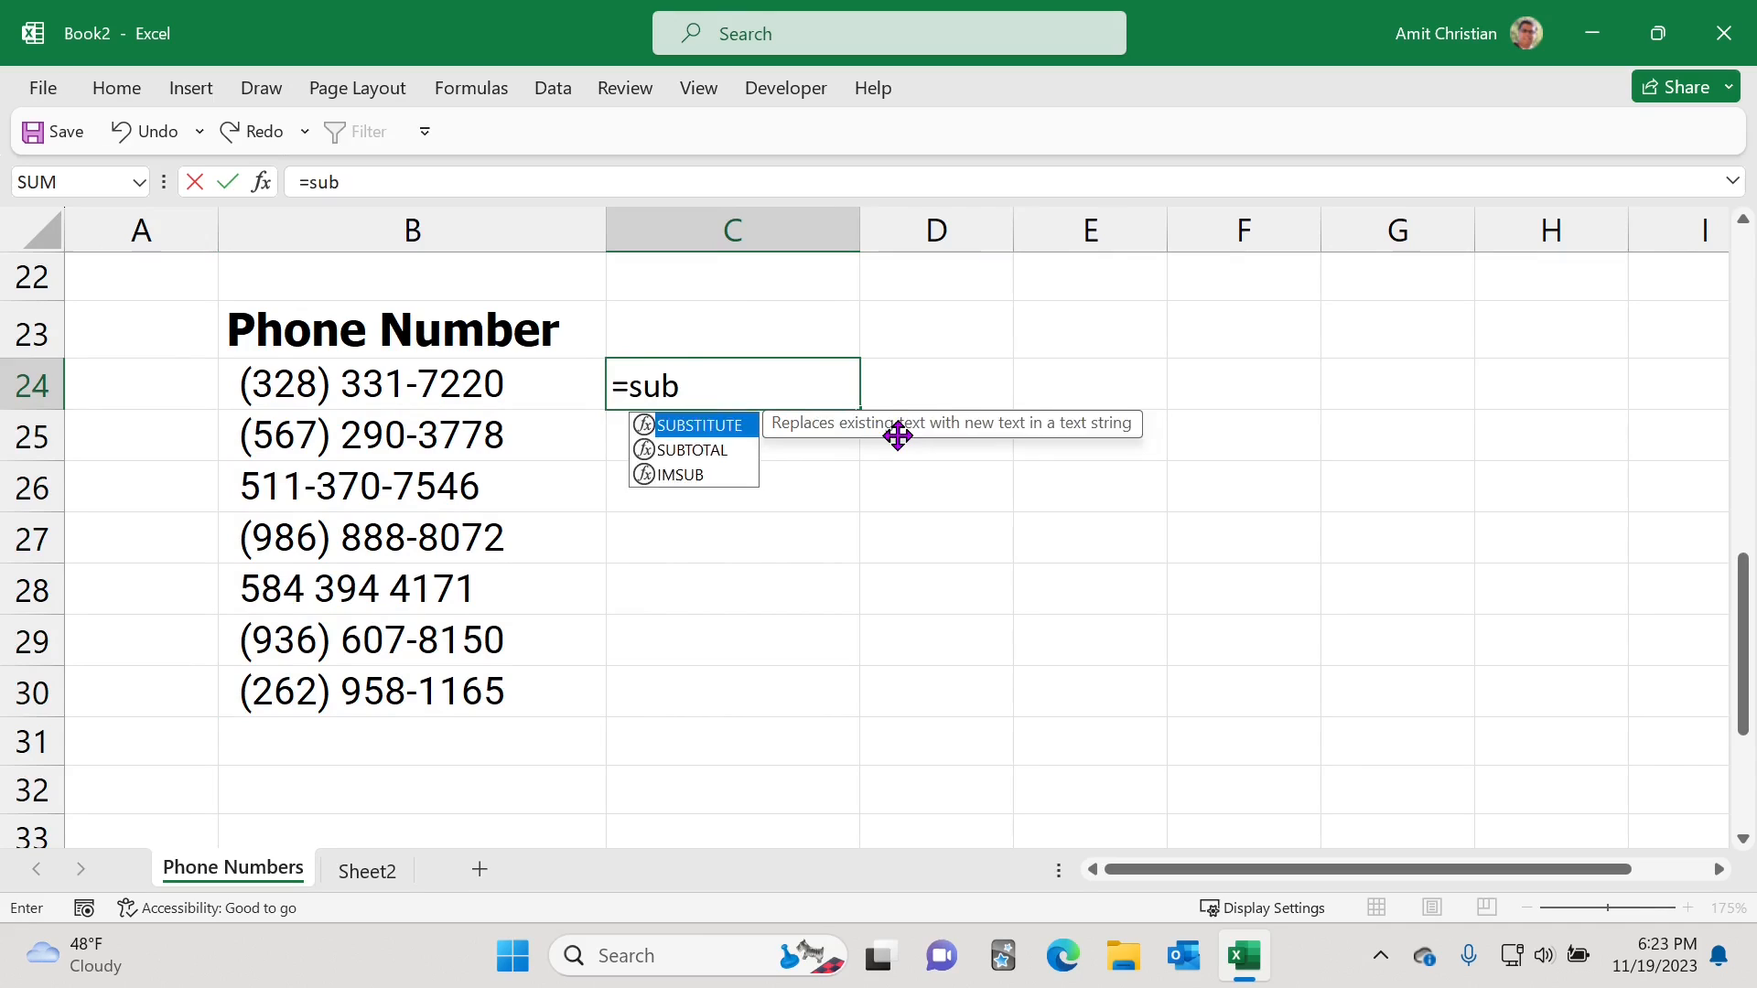
{"action": "key", "text": "Tab"}
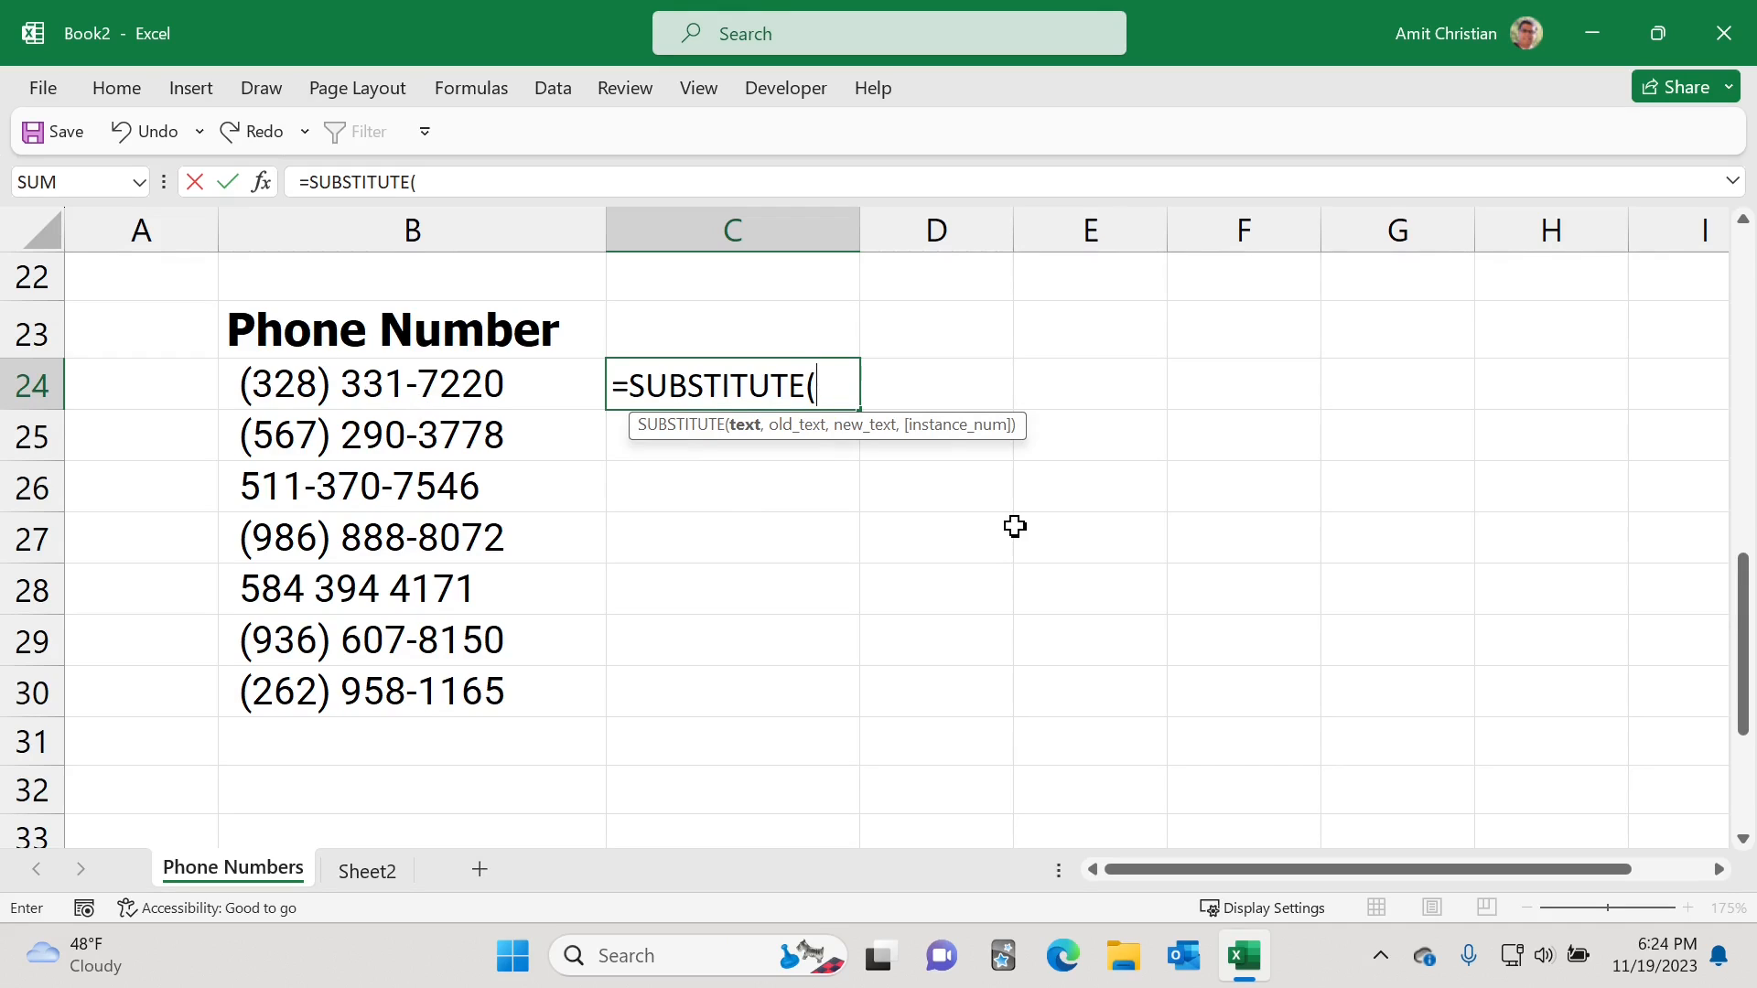
{"action": "left_click", "coordinate": [528, 383]}
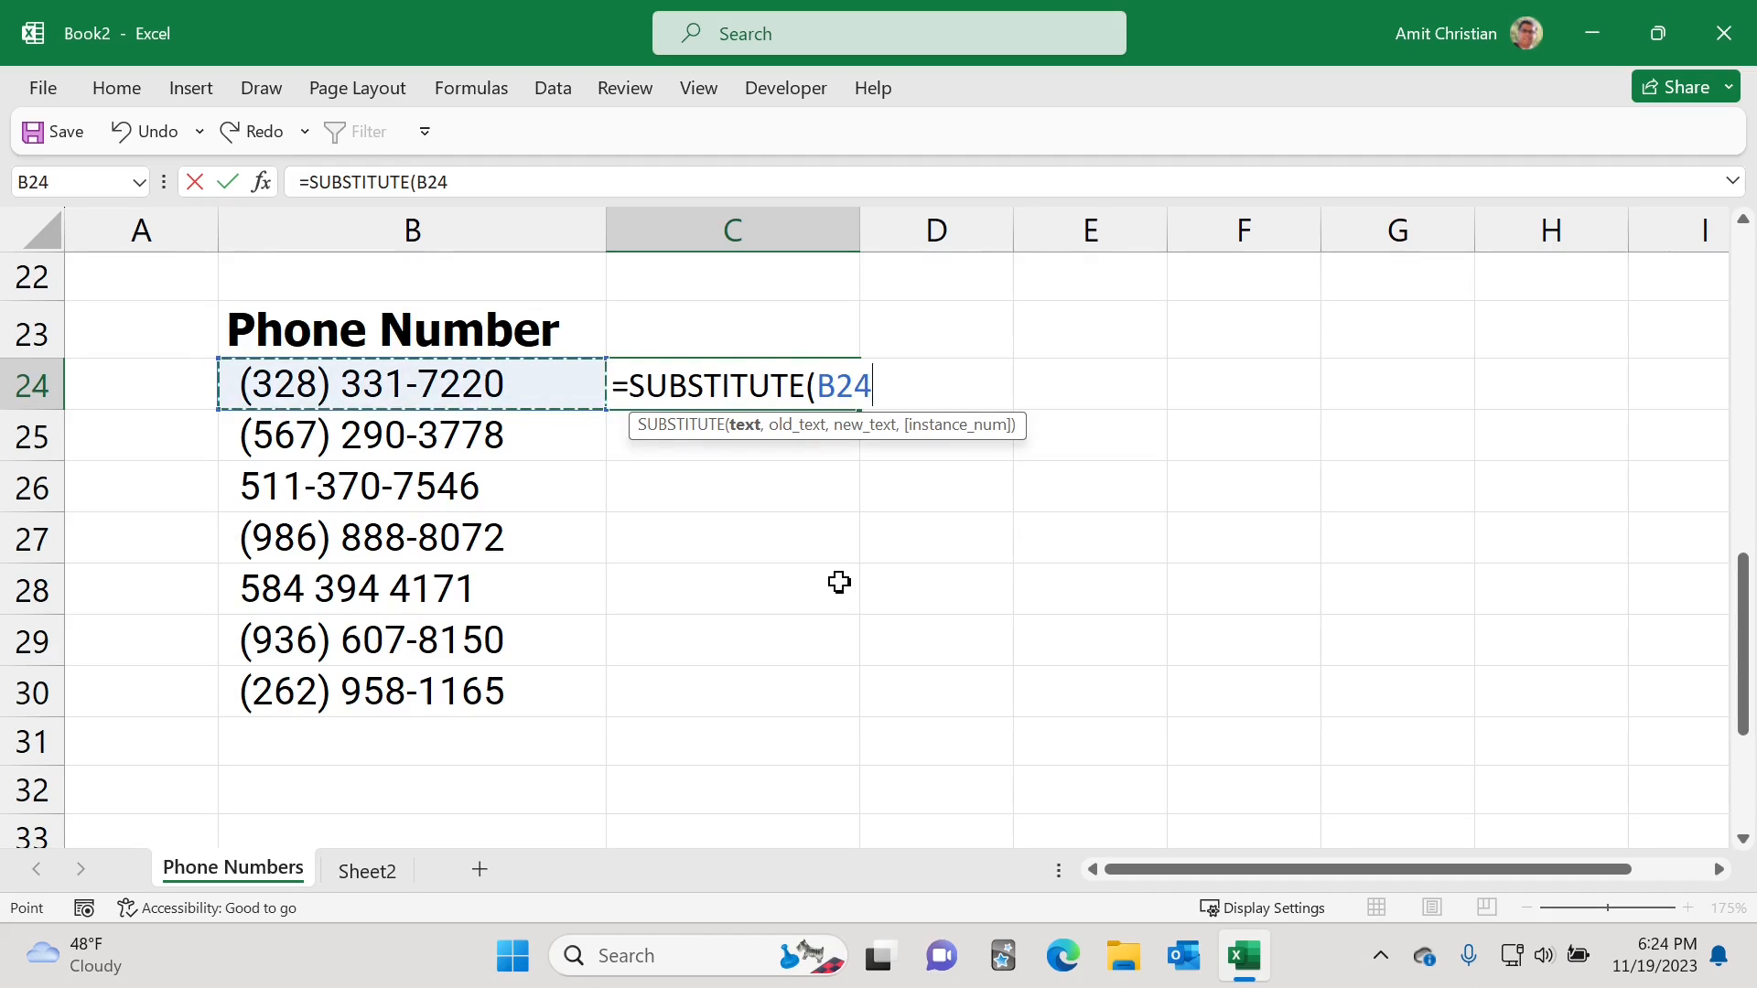
{"action": "type", "text": ","}
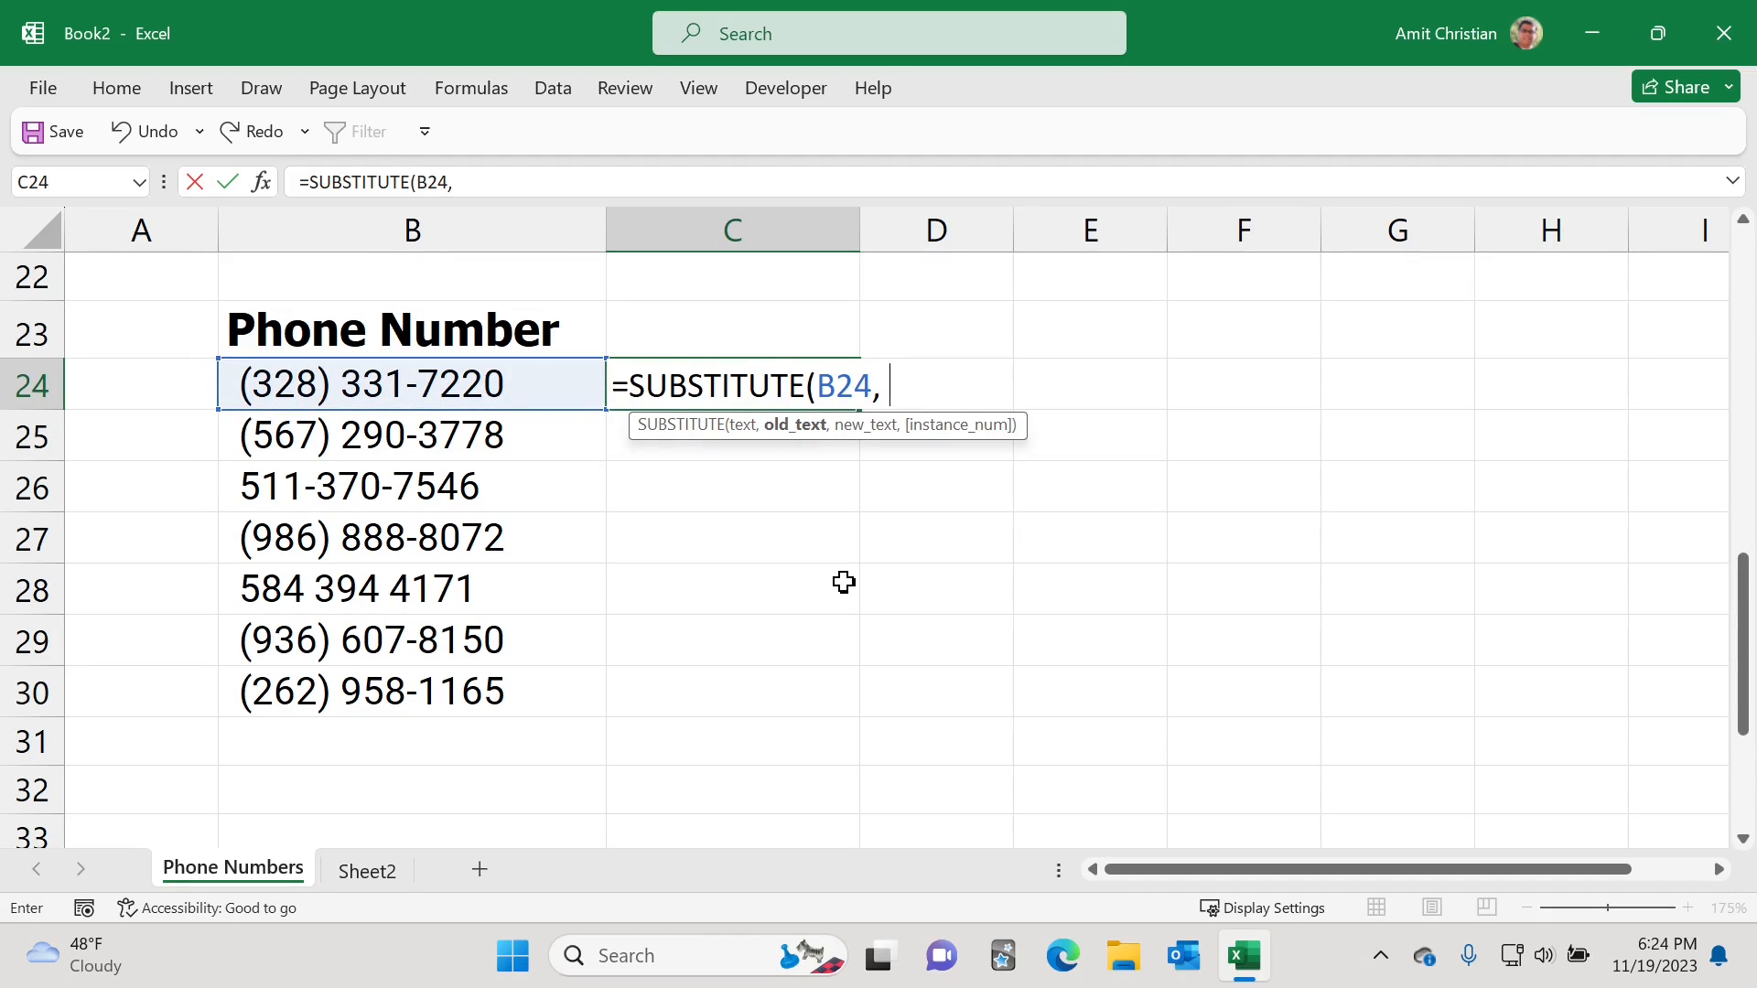
{"action": "type", "text": " \"(\","}
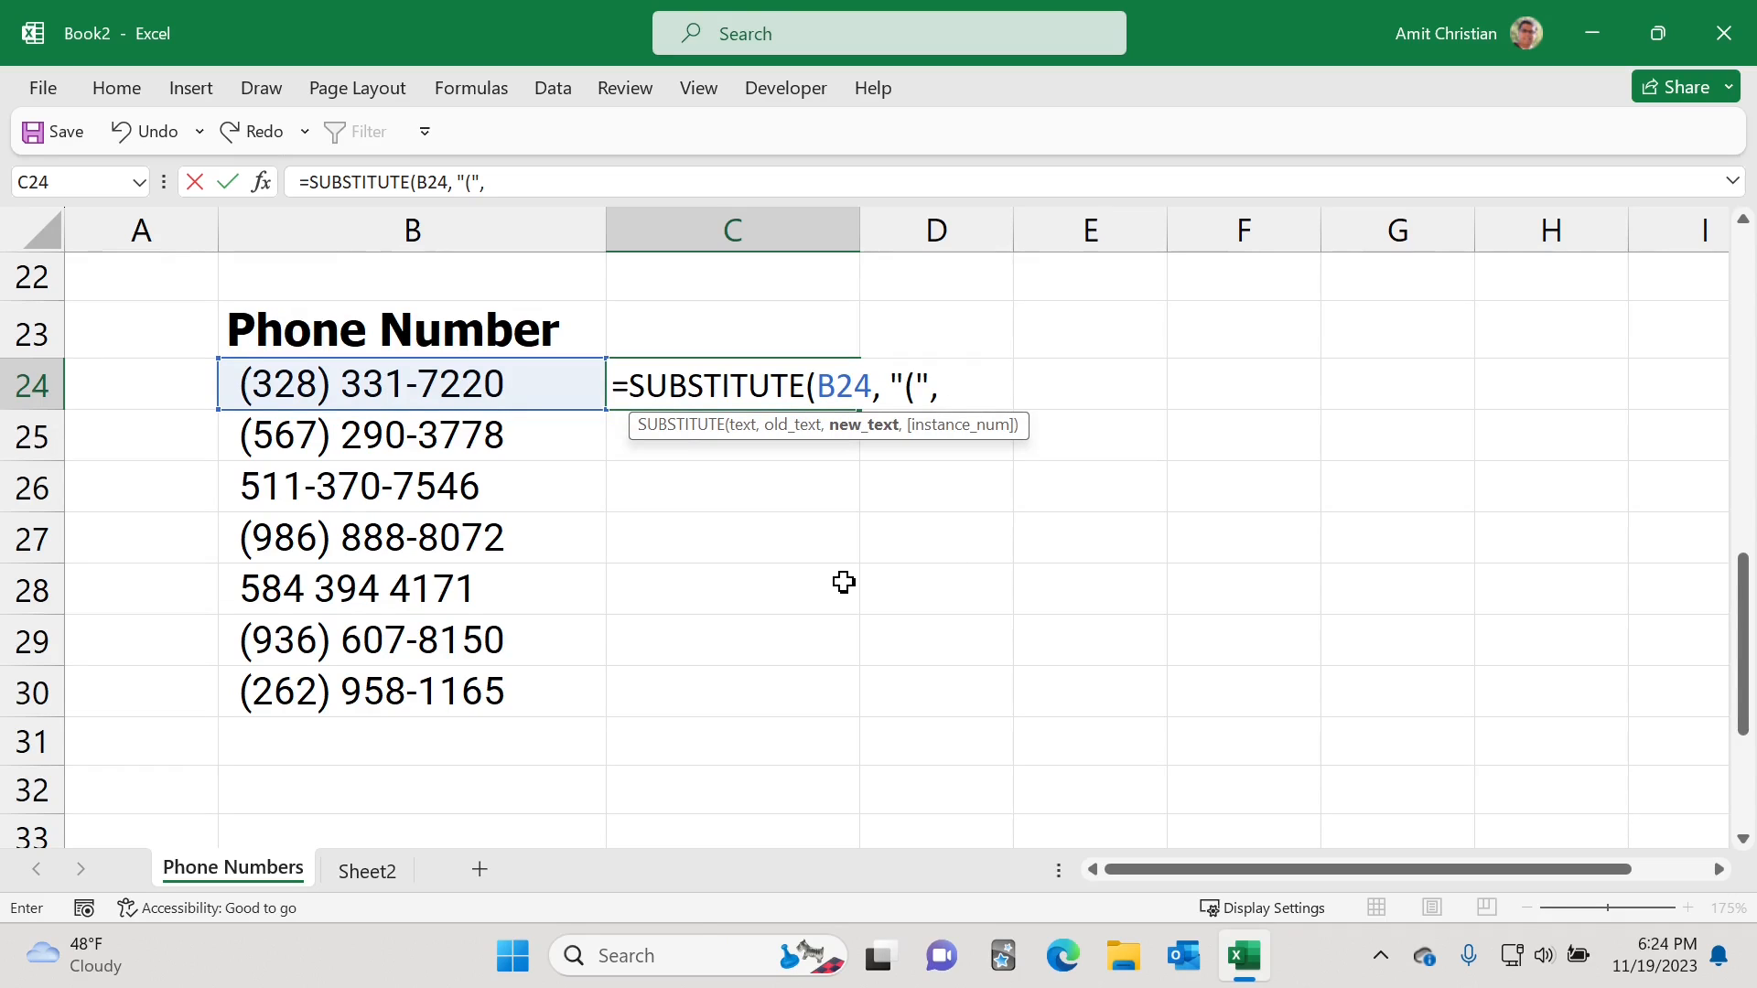
{"action": "type", "text": " \"\")"}
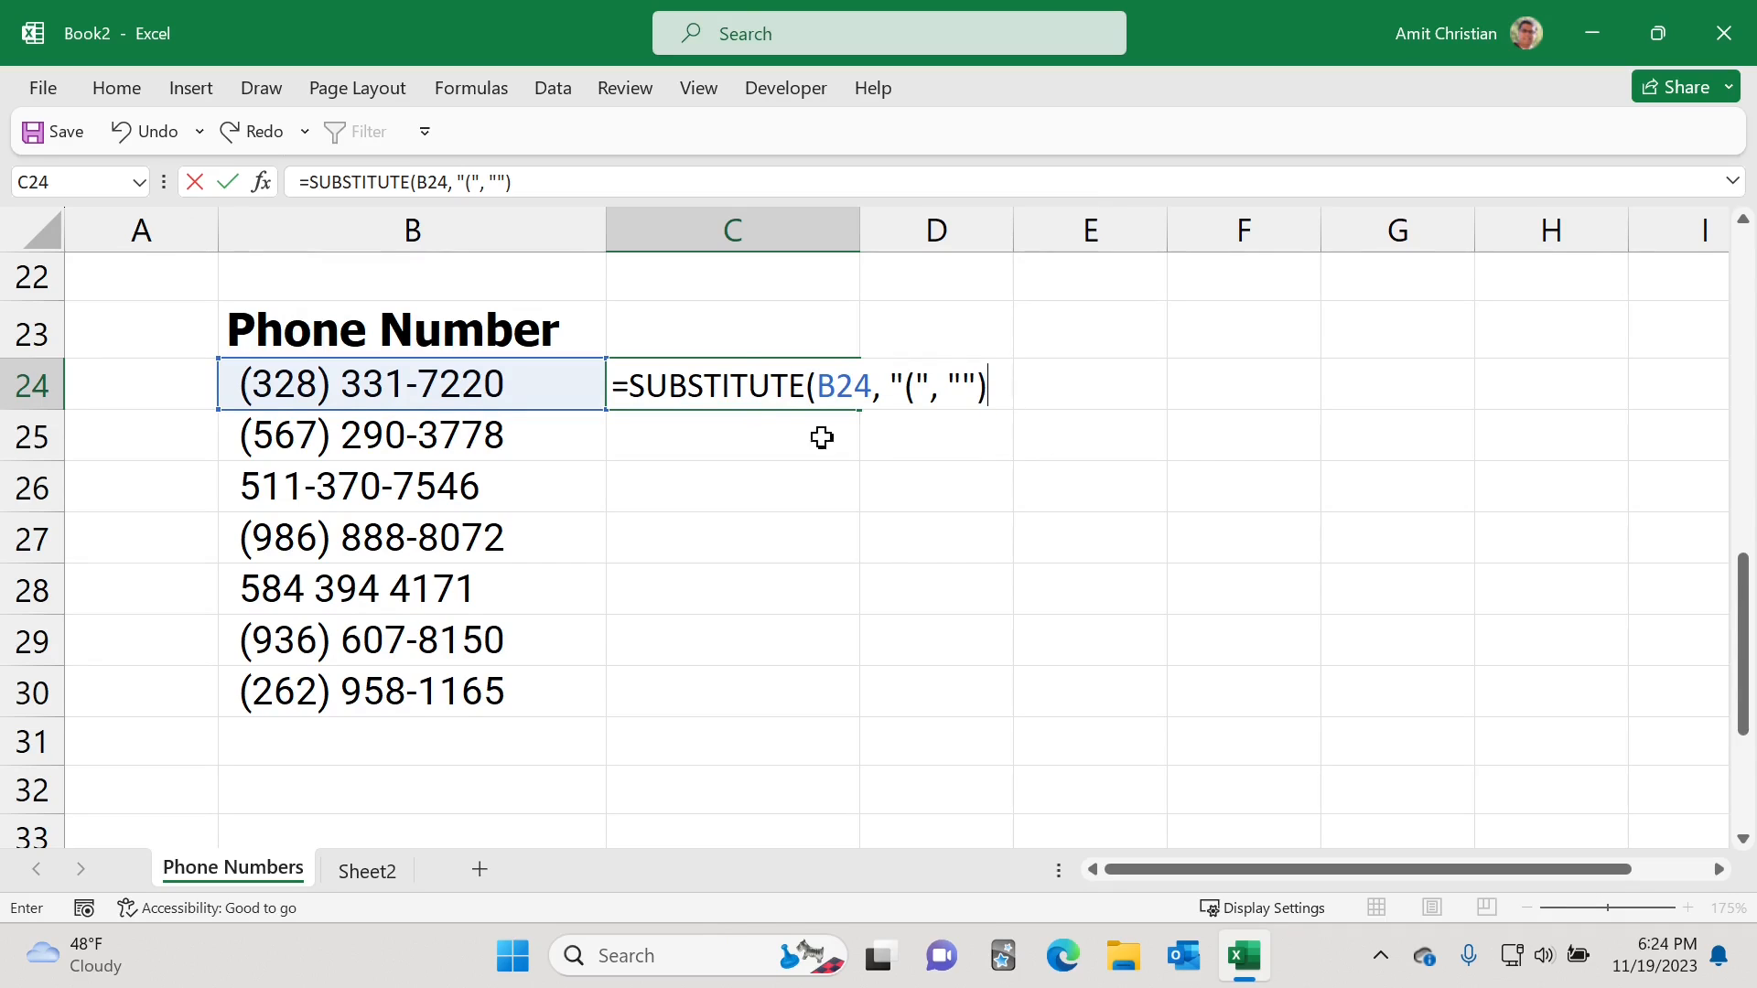
{"action": "key", "text": "Return"}
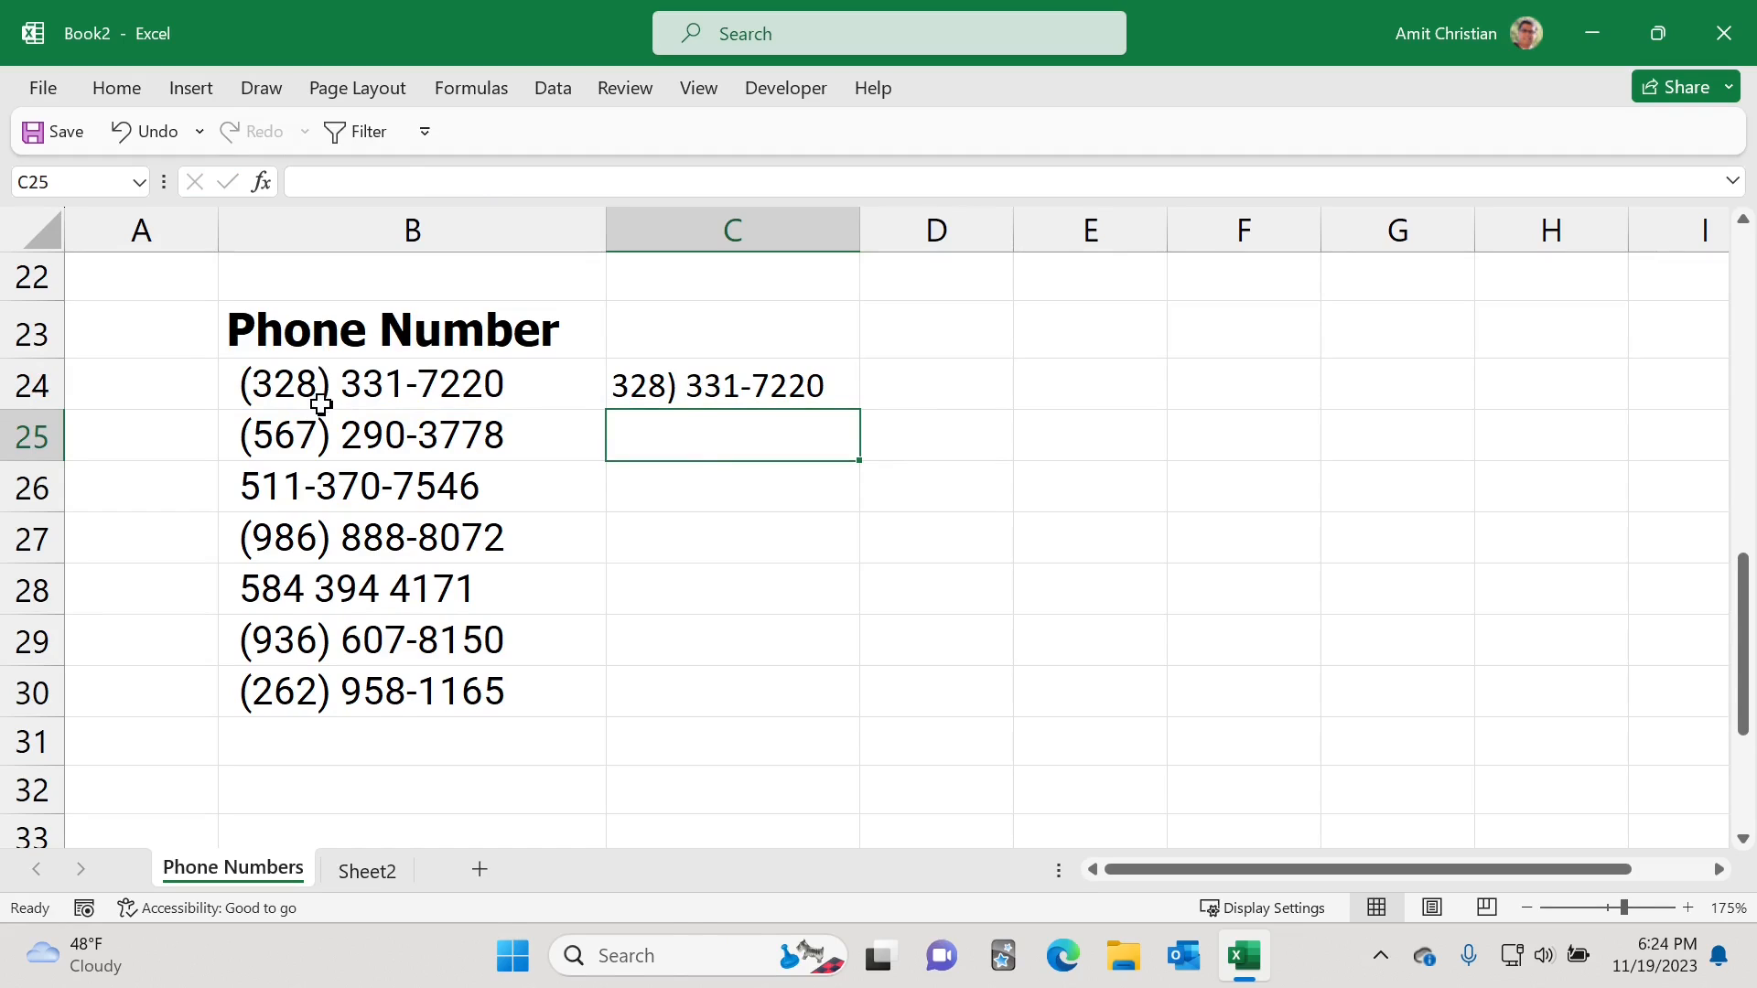
{"action": "left_click", "coordinate": [723, 384]}
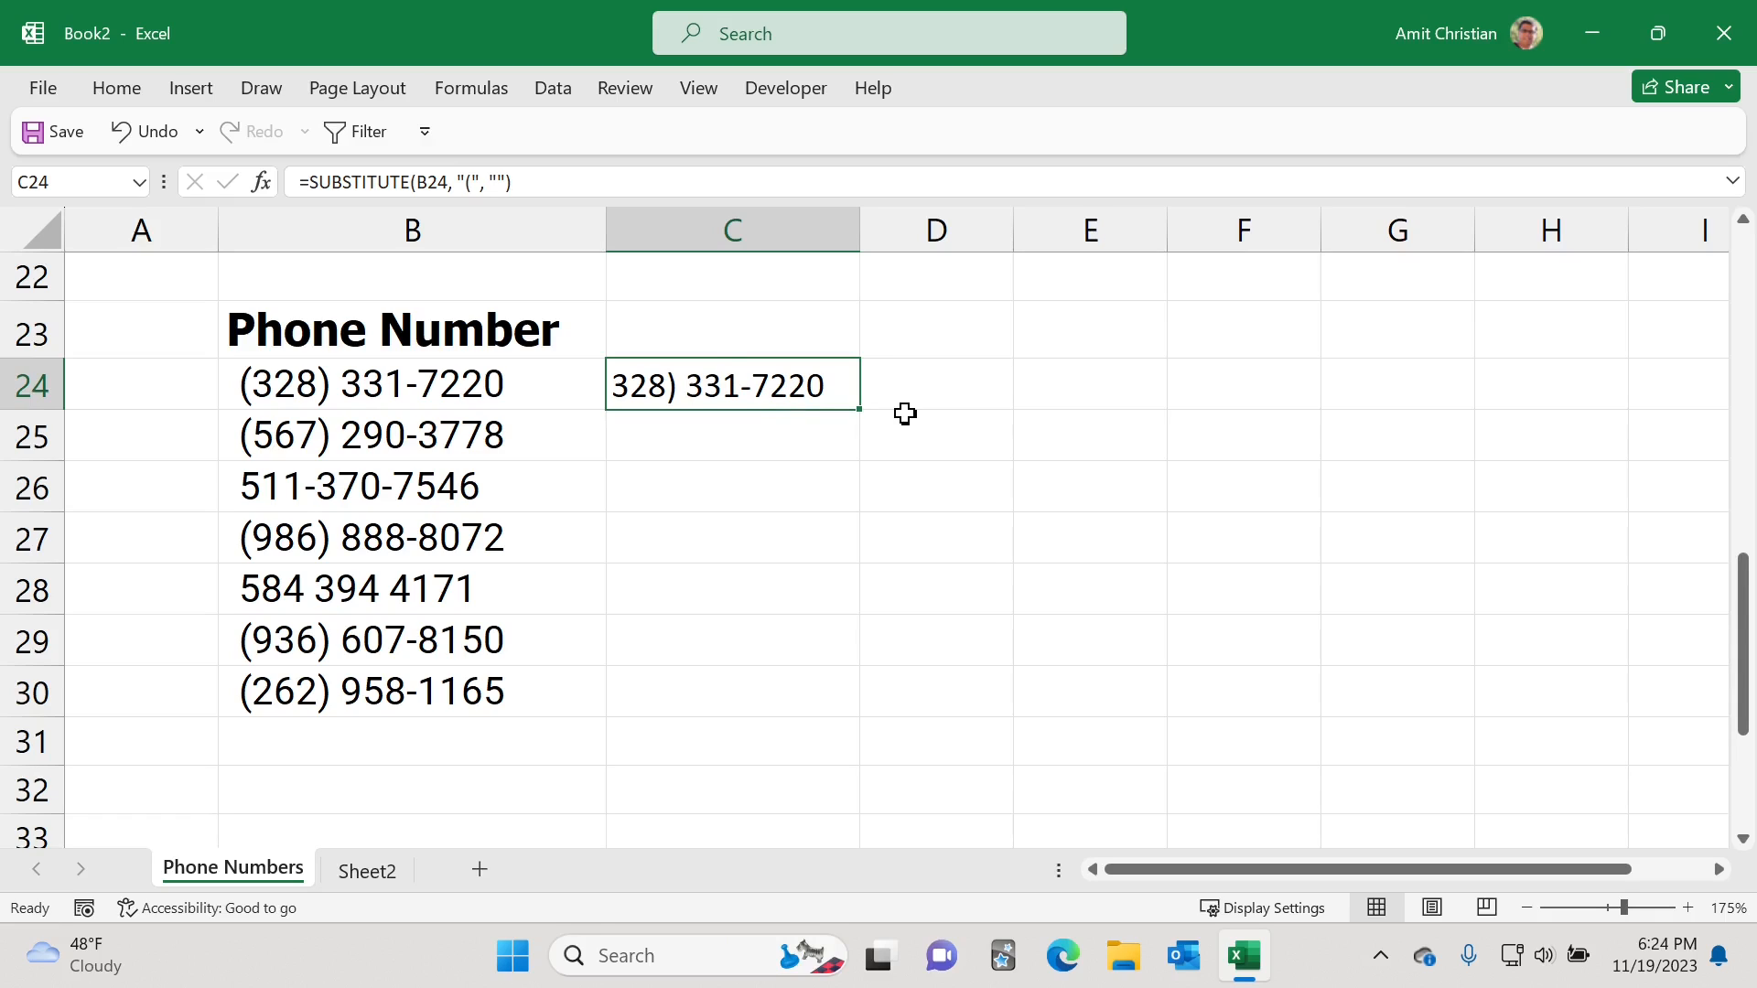
{"action": "key", "text": "Delete"}
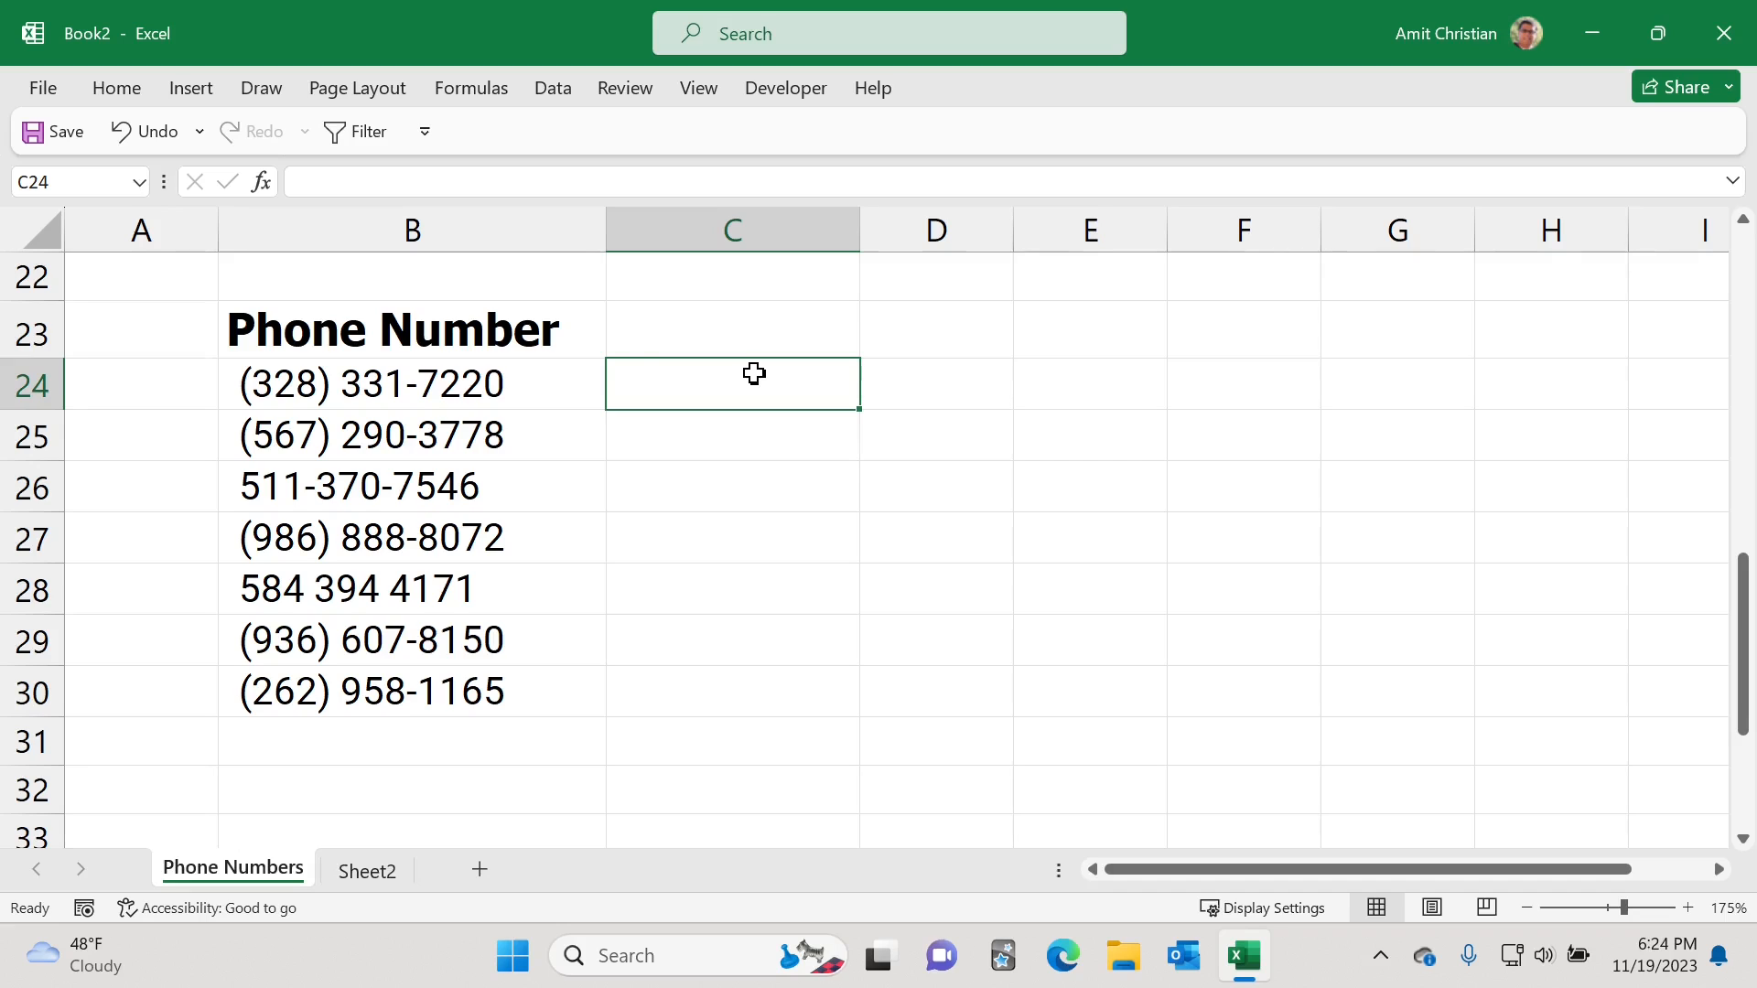
Step: Type the characters ( ) - into C23 as a note of the symbols to remove
{"action": "type", "text": "="}
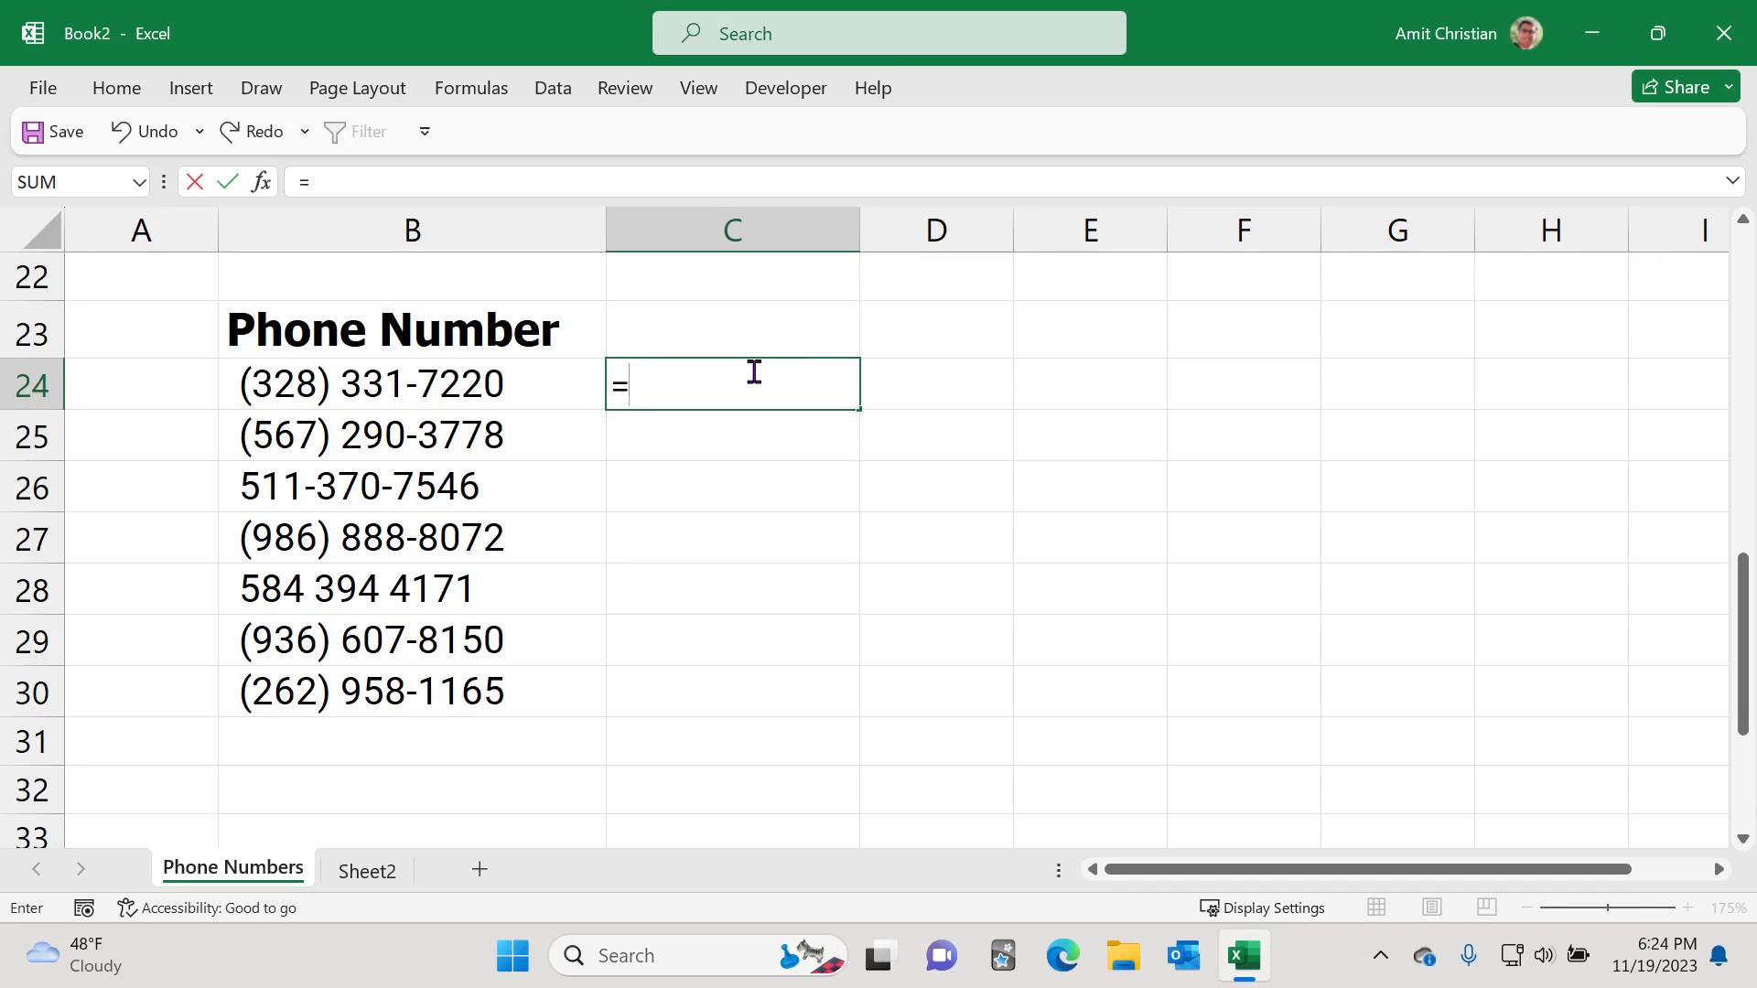
{"action": "key", "text": "Escape"}
{"action": "key", "text": "Up"}
{"action": "key", "text": "Up"}
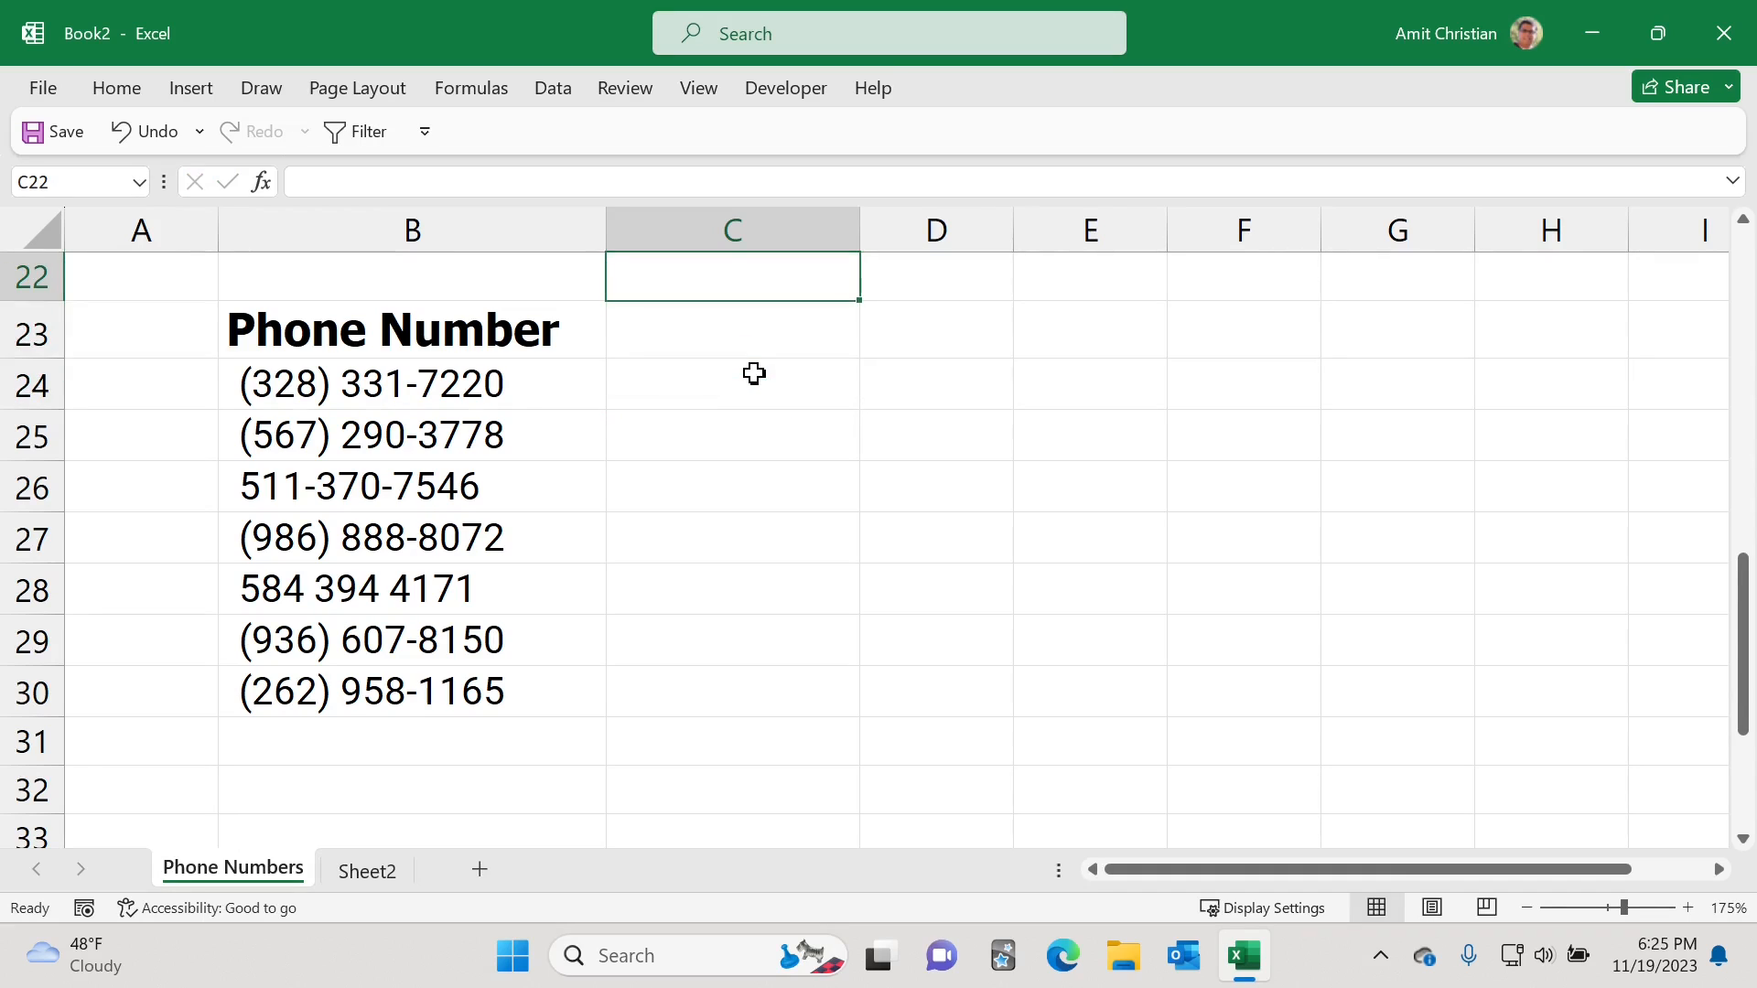
{"action": "key", "text": "Down"}
{"action": "type", "text": "("}
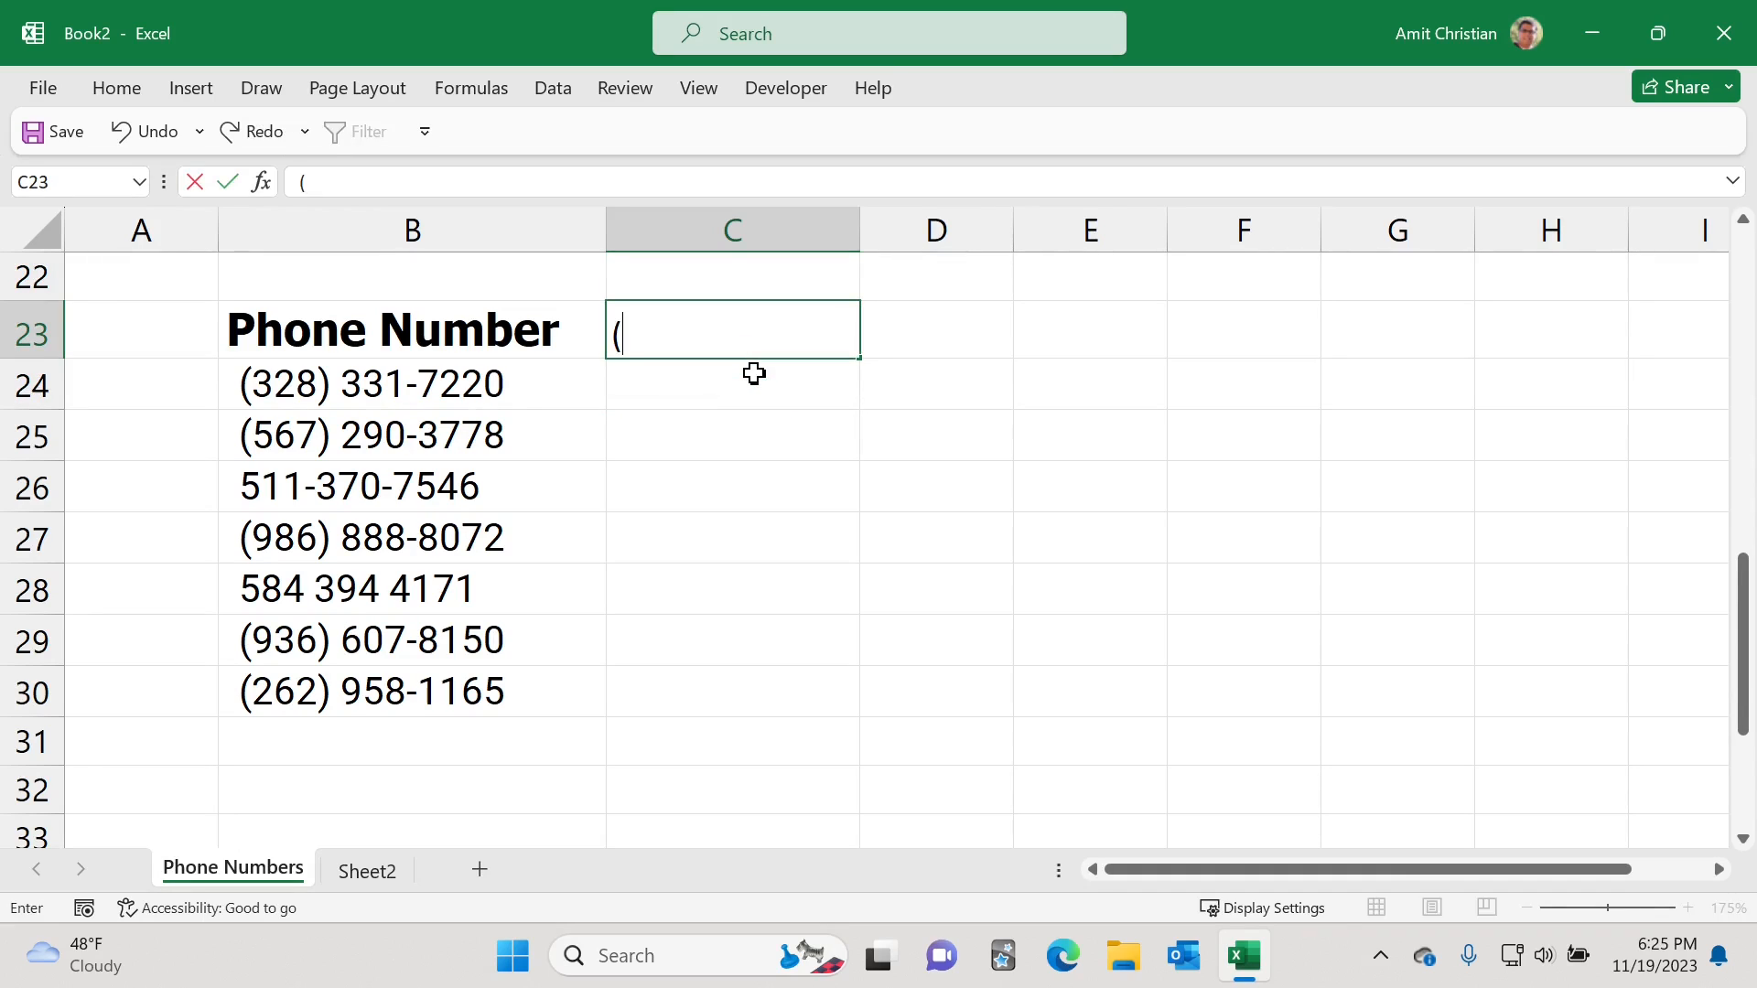
{"action": "type", "text": " ) -"}
{"action": "left_click", "coordinate": [691, 384]}
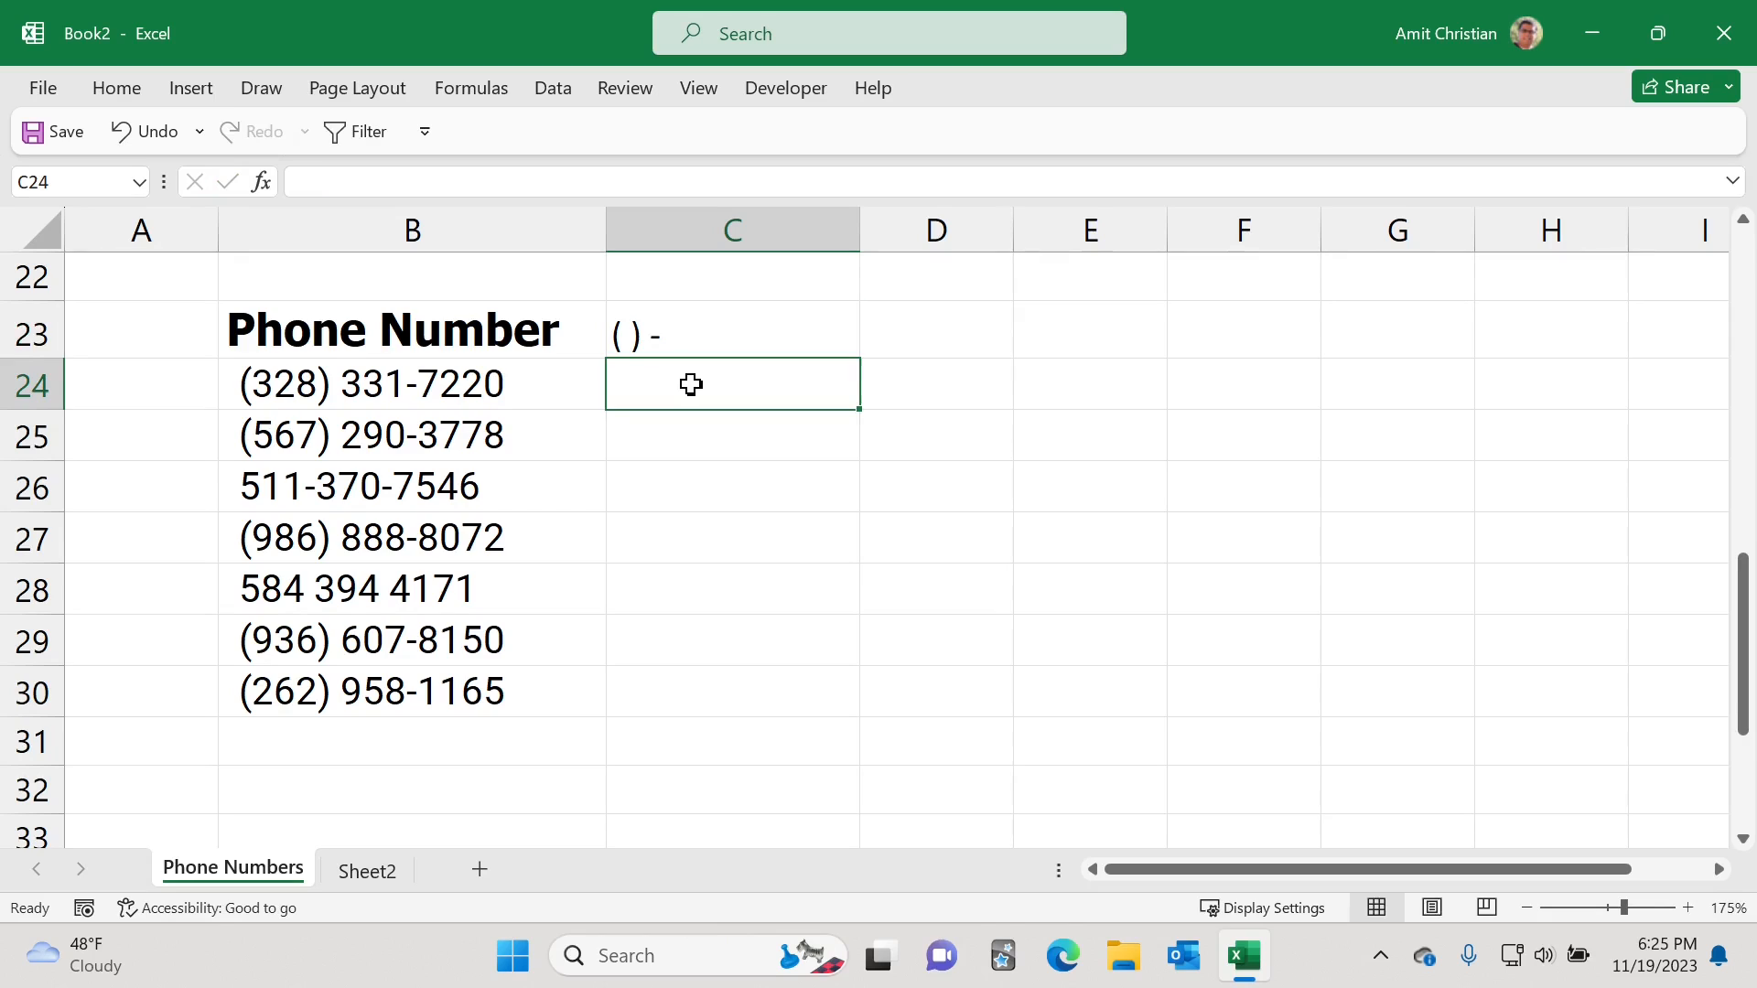
Step: Start a formula in C24 with four nested SUBSTITUTE functions, using B24 as the innermost text
{"action": "type", "text": "=sub"}
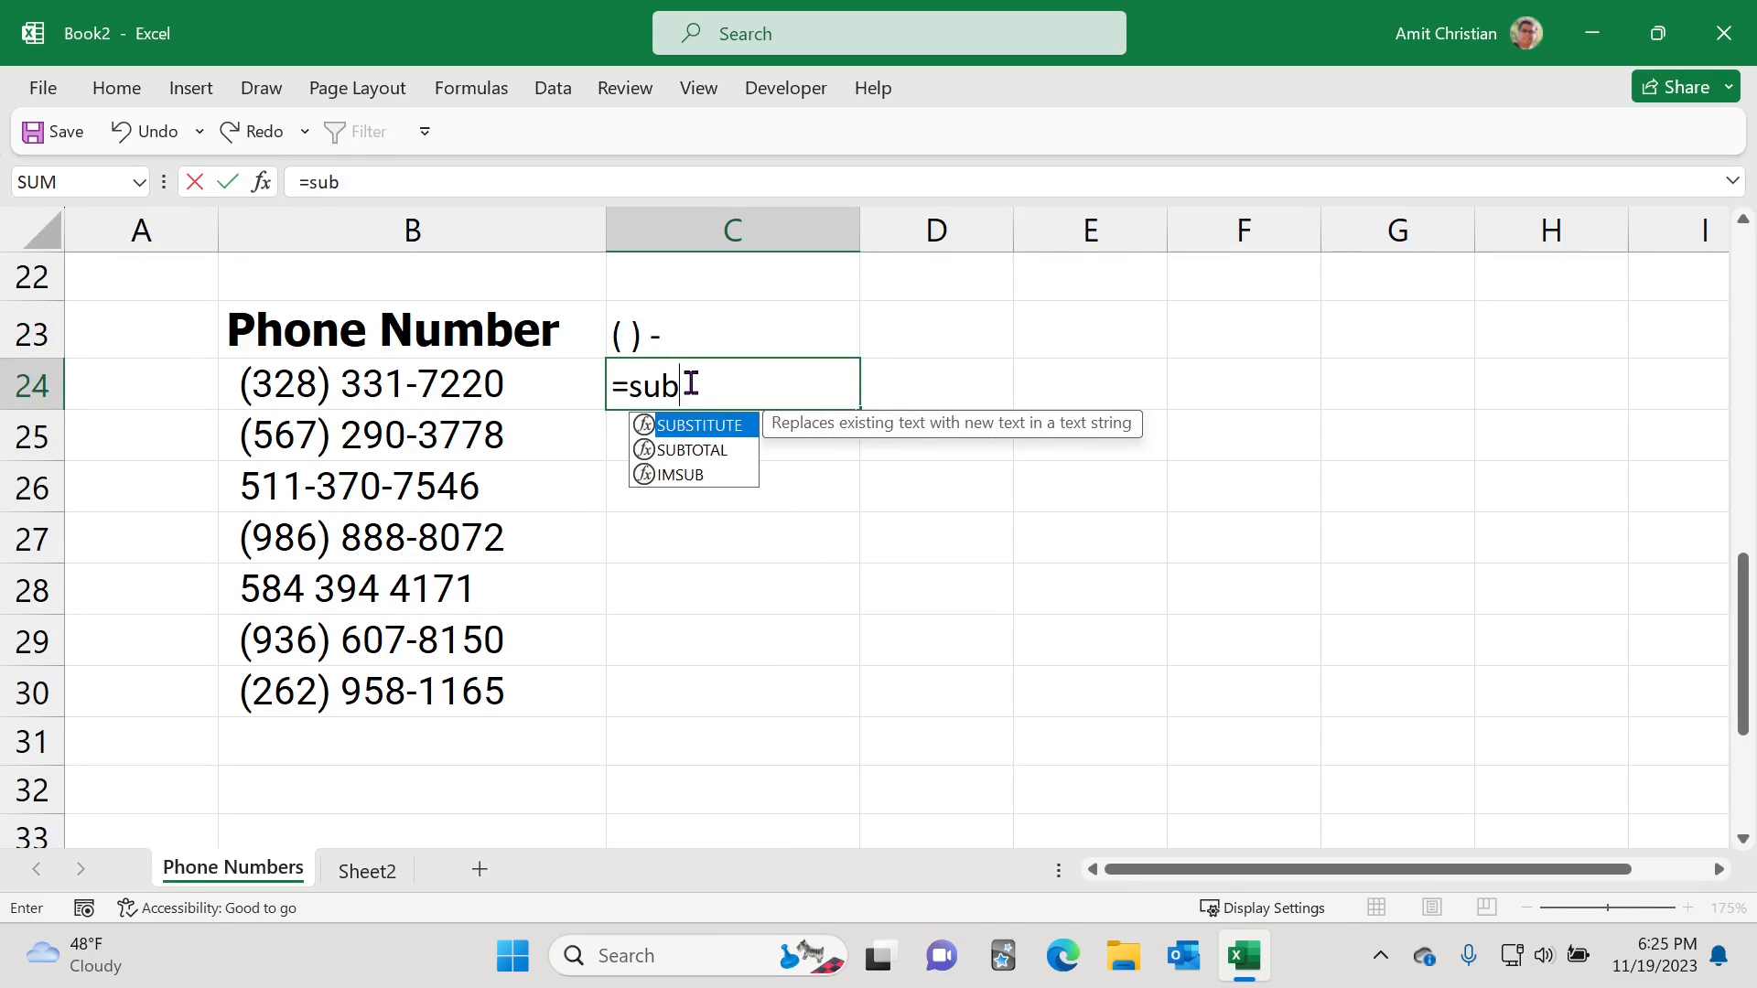
{"action": "key", "text": "Tab"}
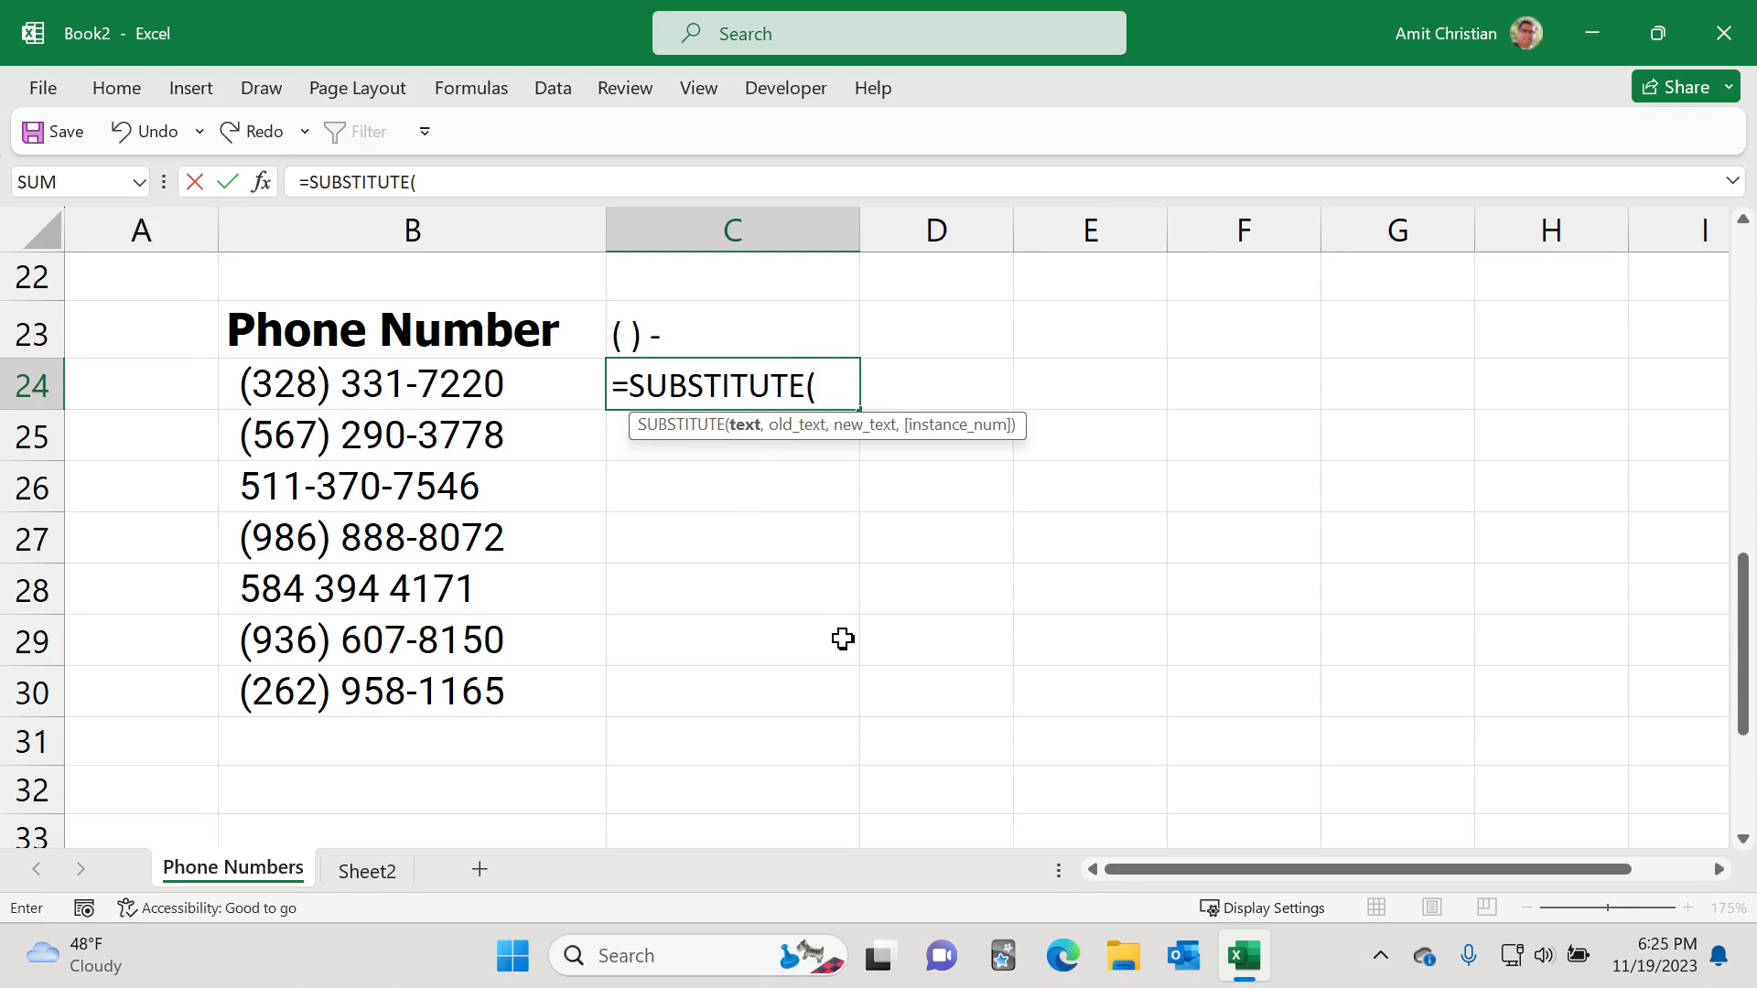
{"action": "type", "text": "sub"}
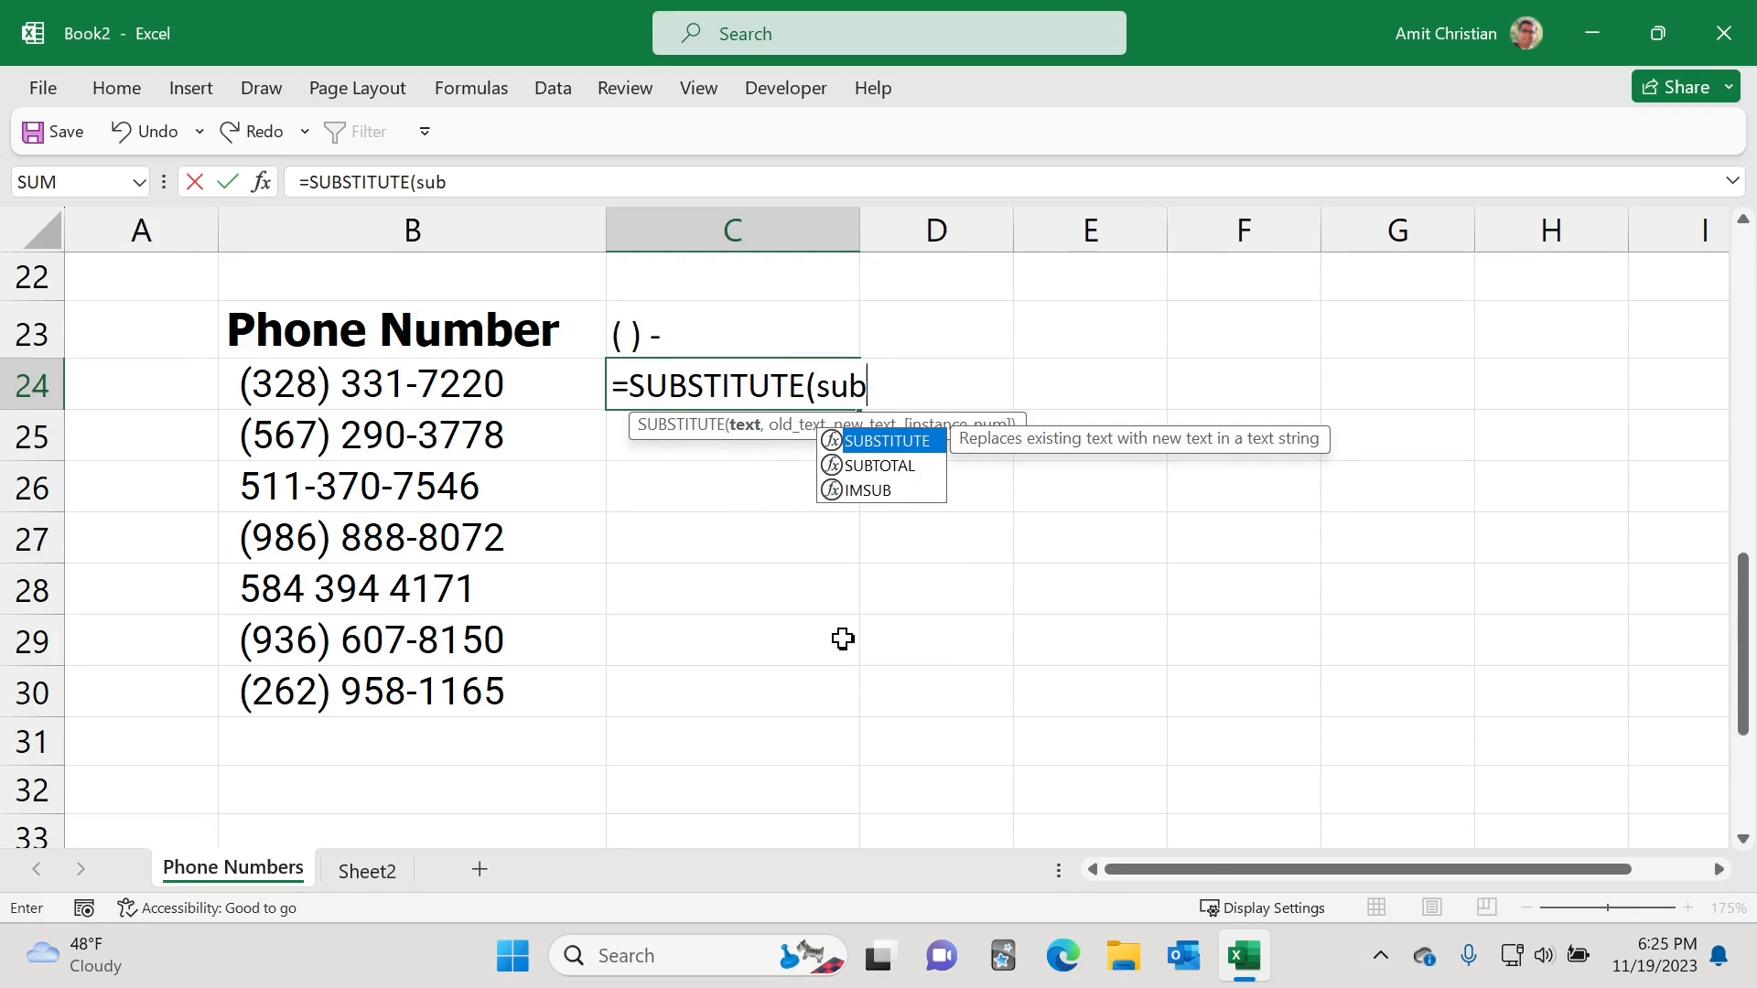
{"action": "key", "text": "Tab"}
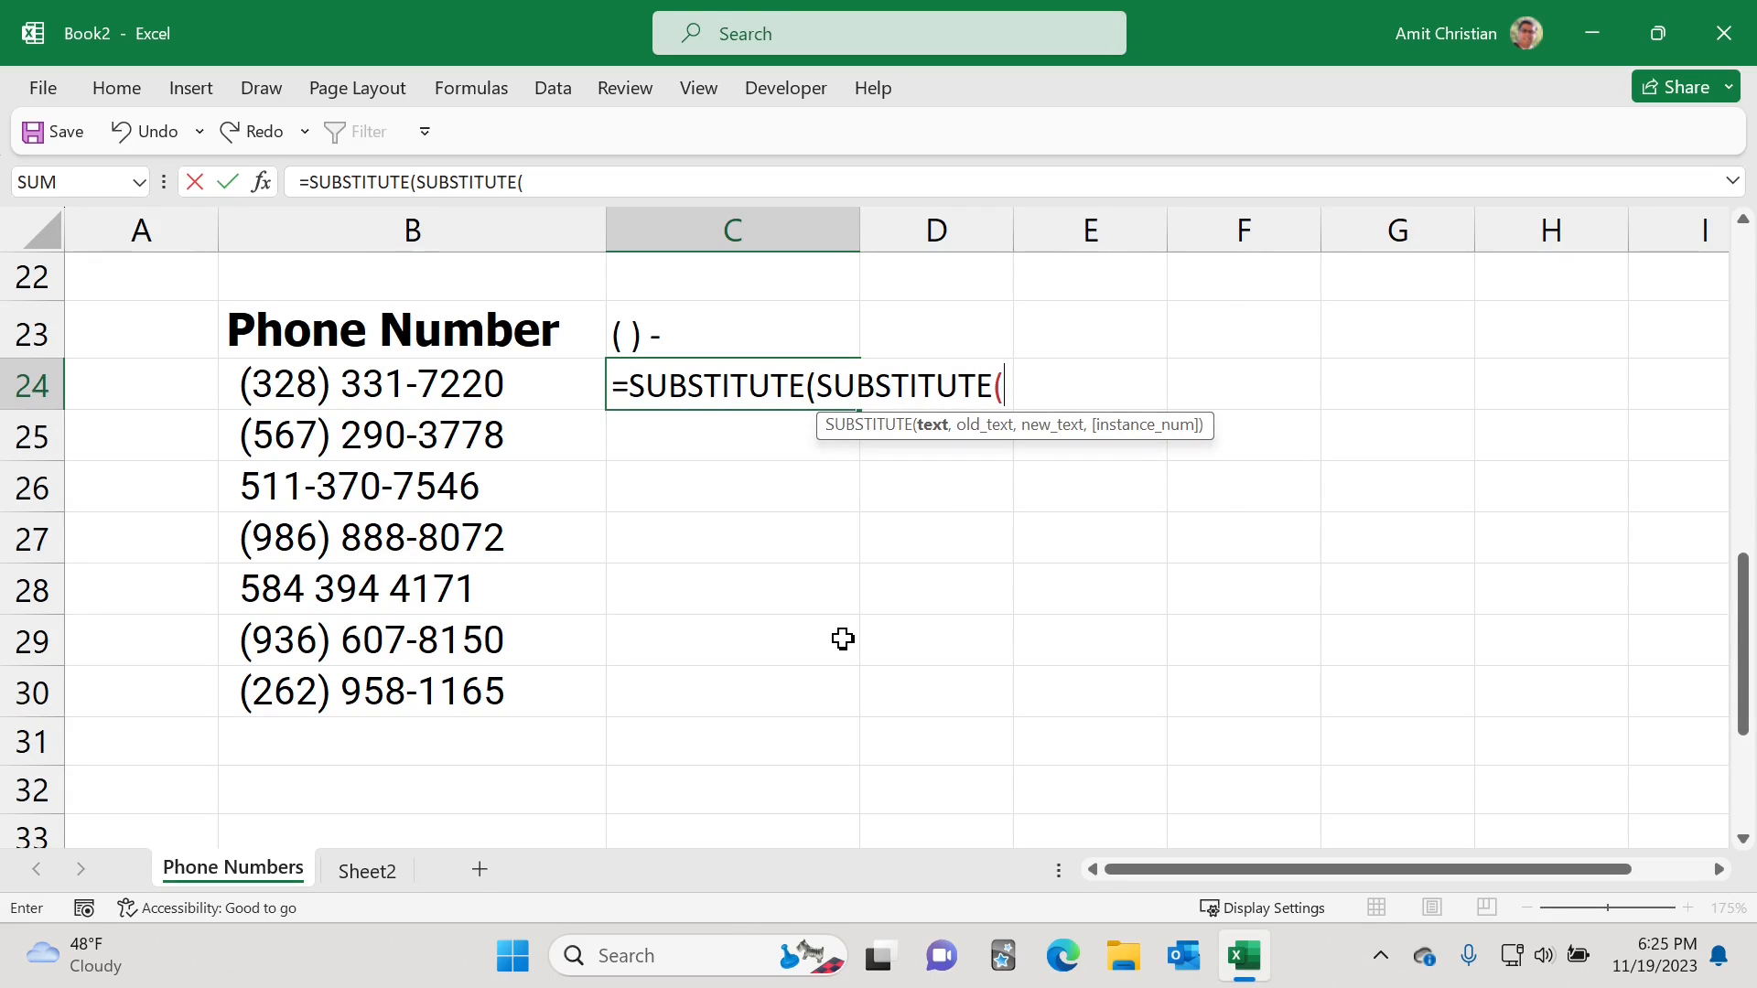
{"action": "type", "text": "su"}
{"action": "key", "text": "Tab"}
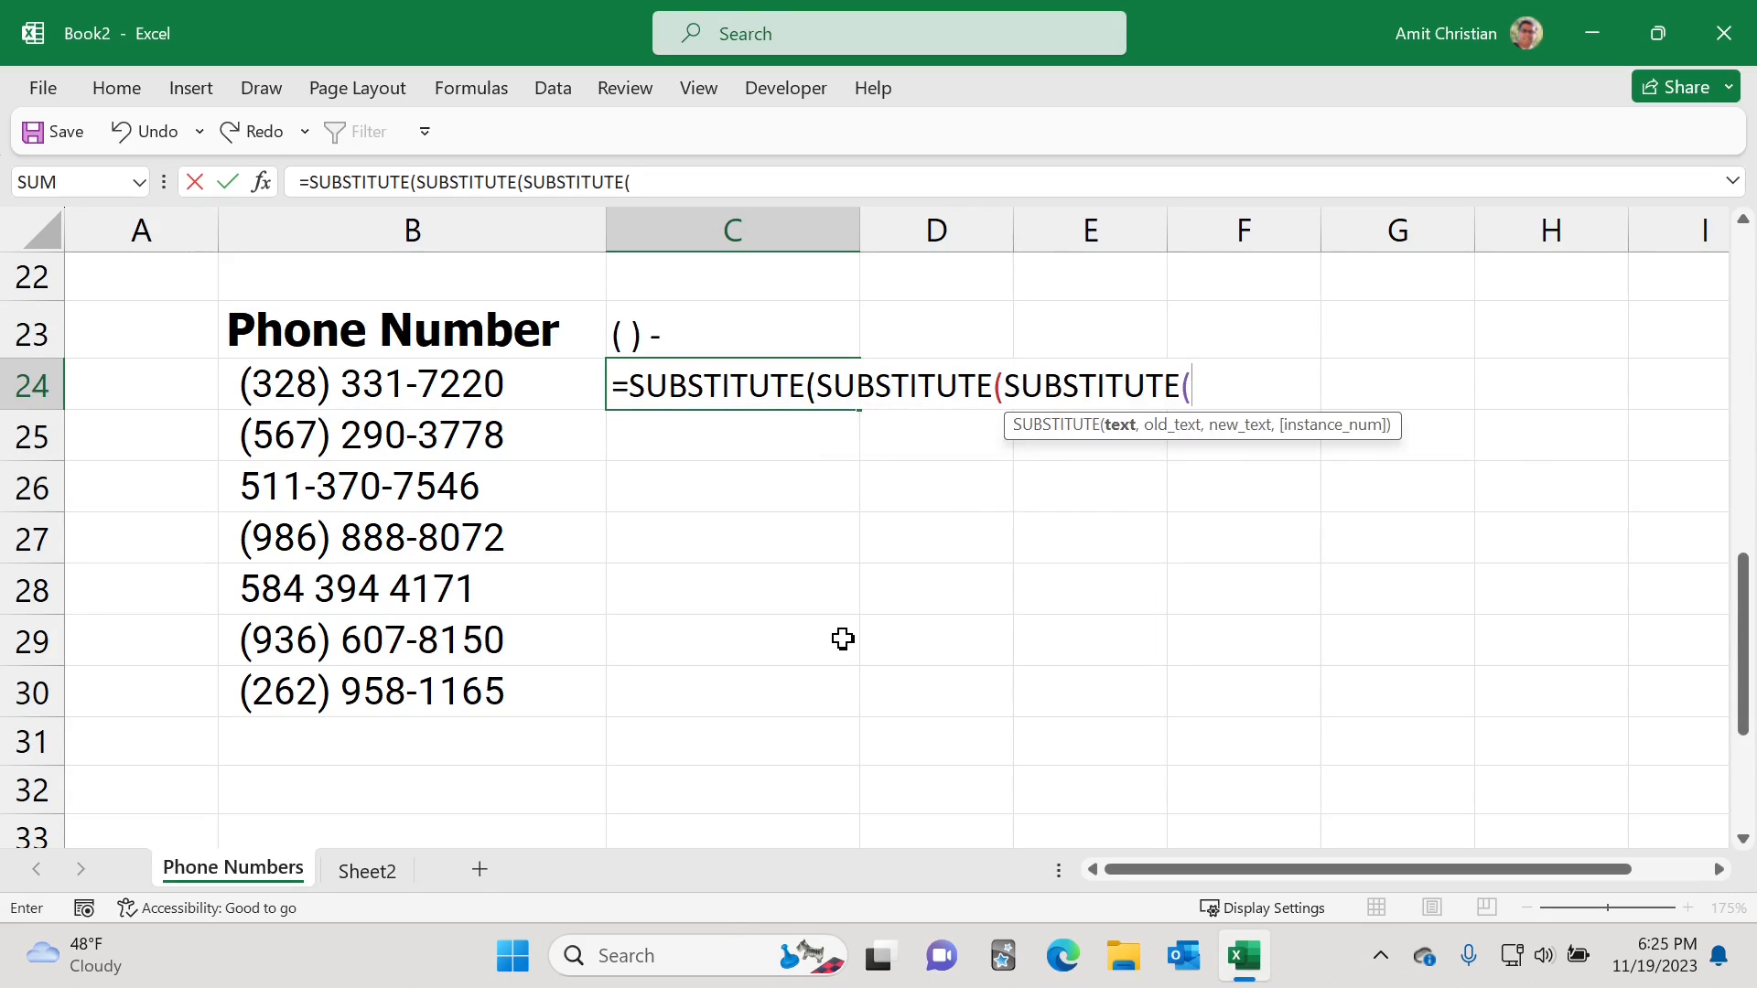
{"action": "type", "text": "su"}
{"action": "key", "text": "Tab"}
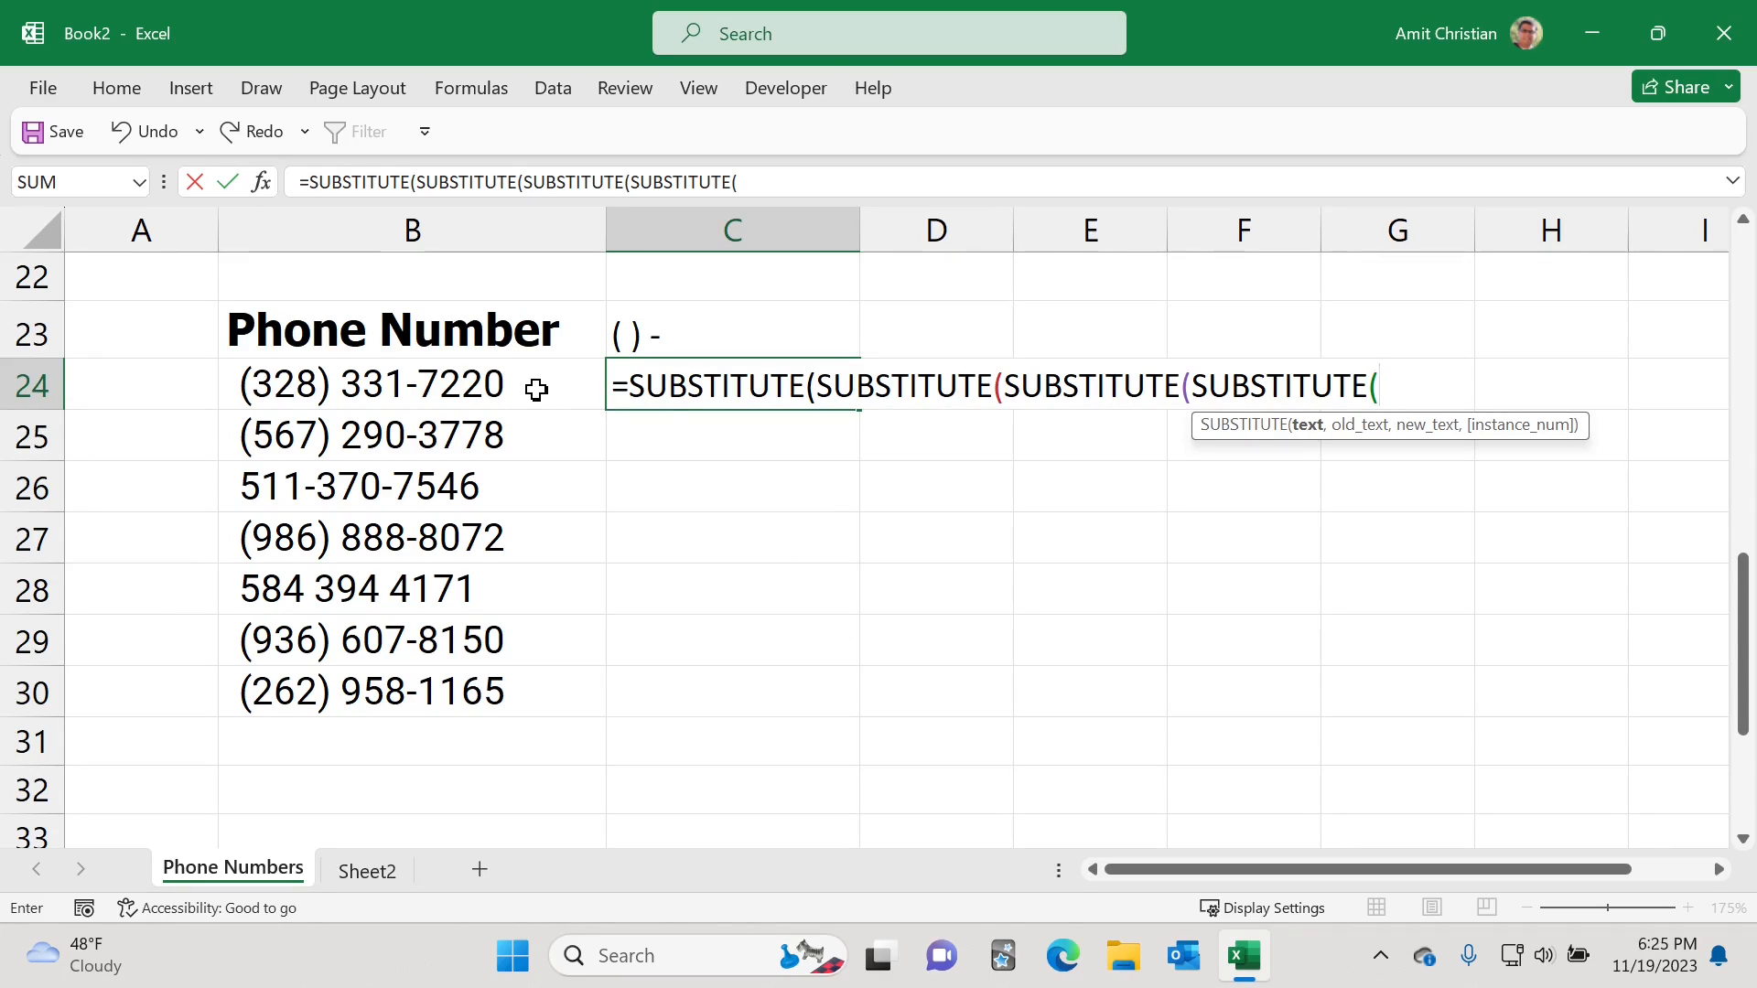
{"action": "left_click", "coordinate": [405, 388]}
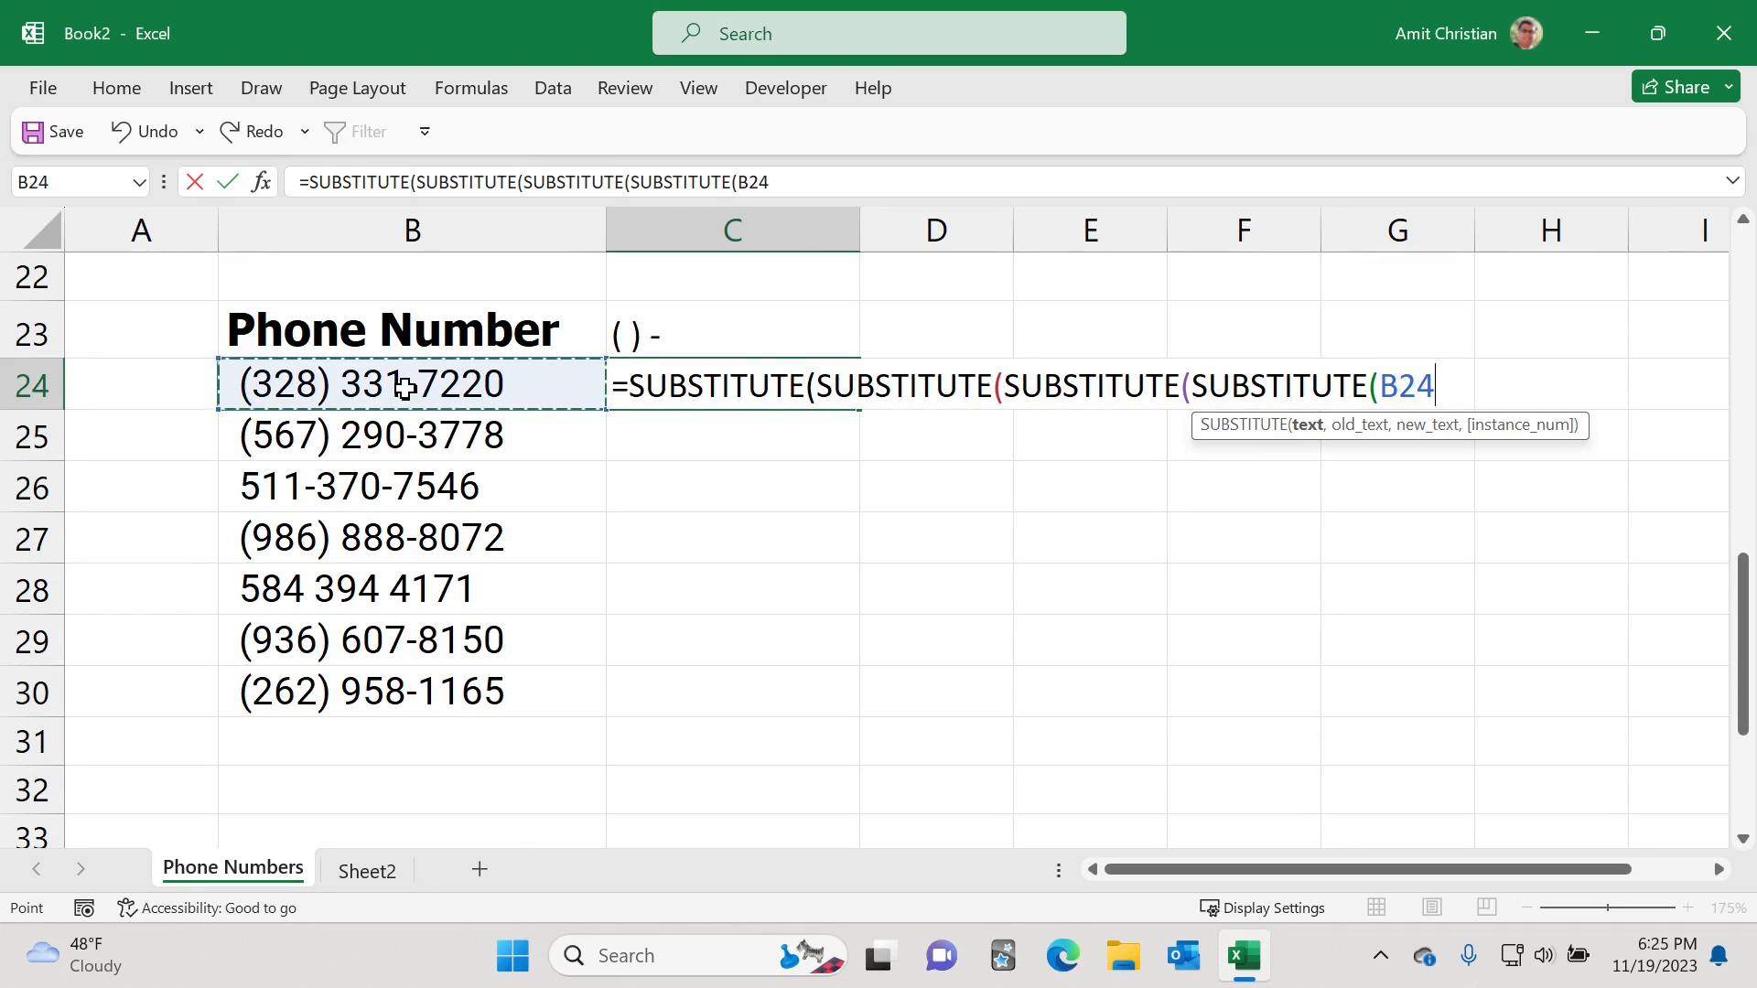
Step: Add the inner arguments that replace "(" and ")" with empty text in the nested formula
{"action": "type", "text": ", \""}
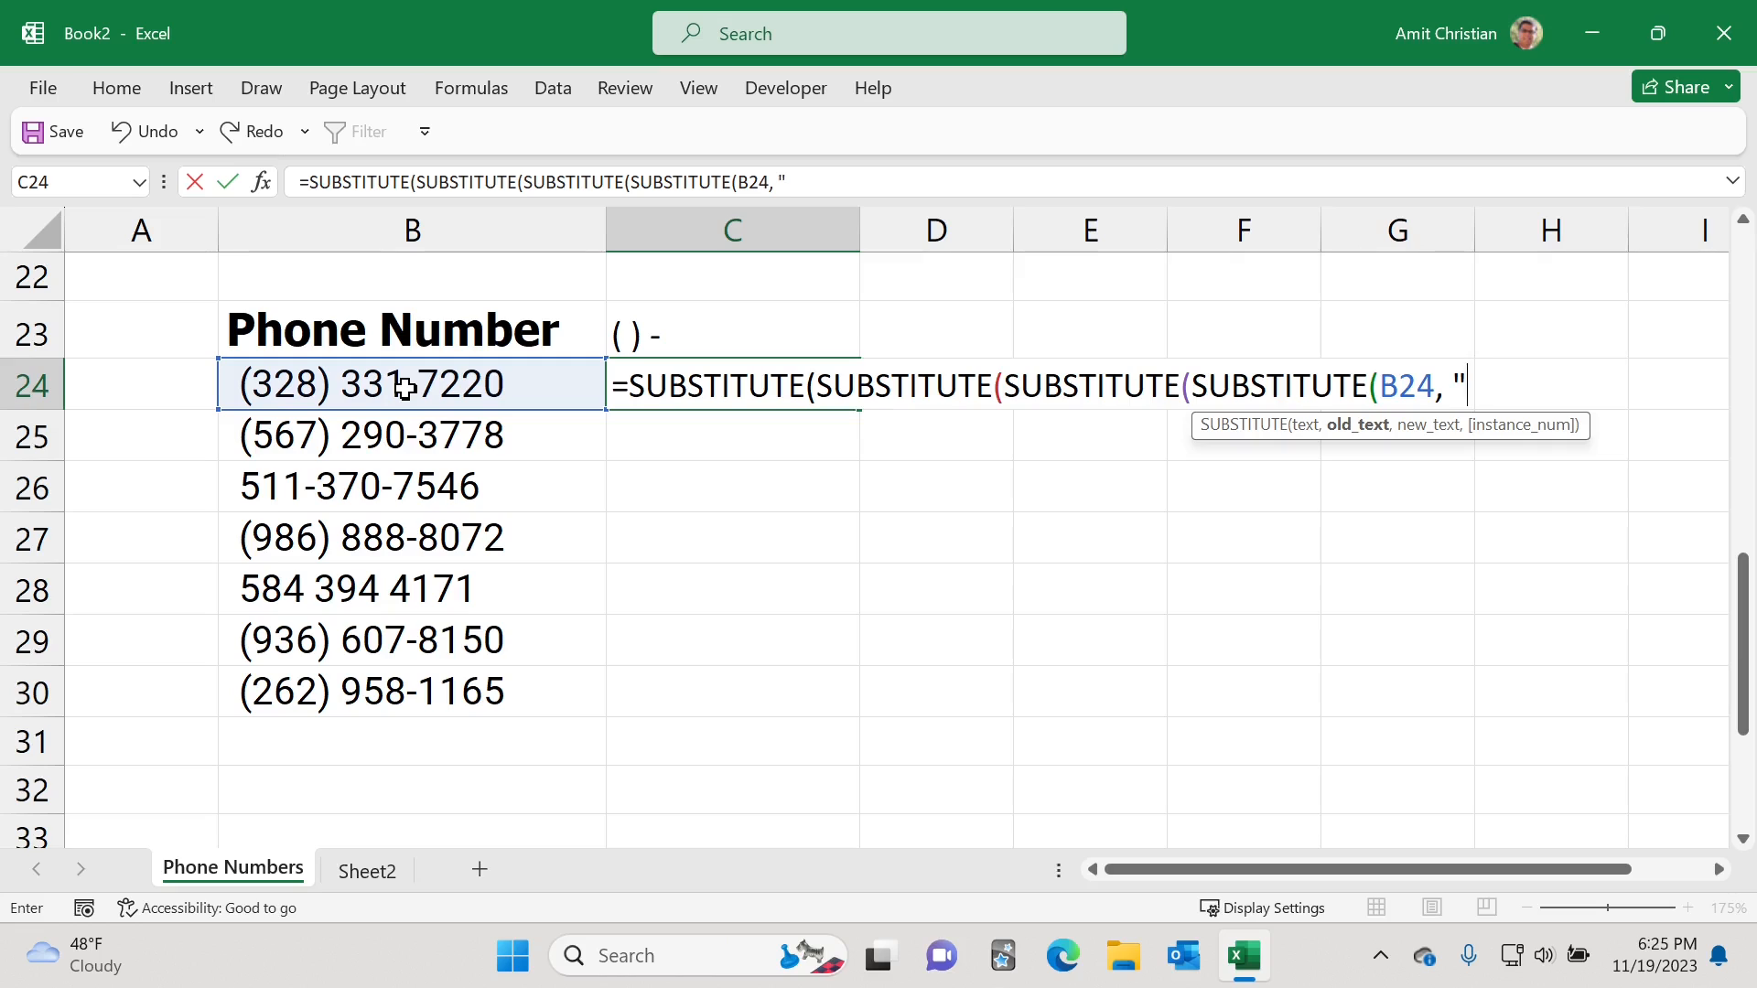
{"action": "type", "text": "(\","}
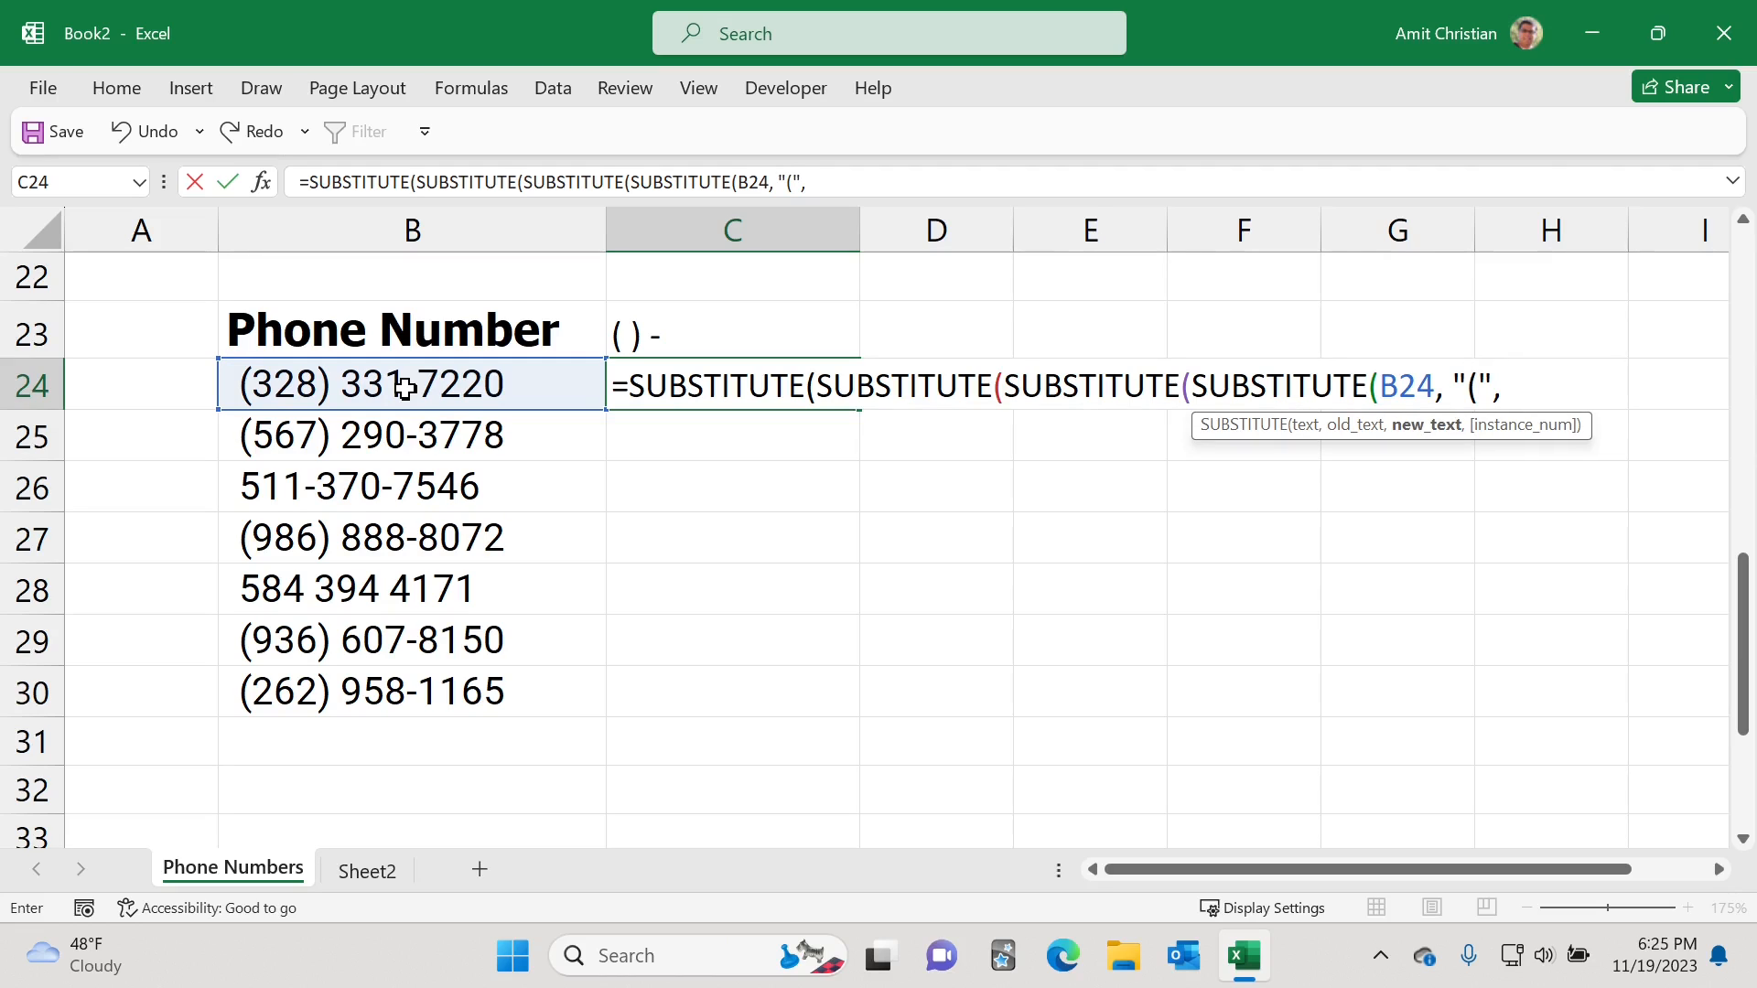
{"action": "type", "text": " \"\")"}
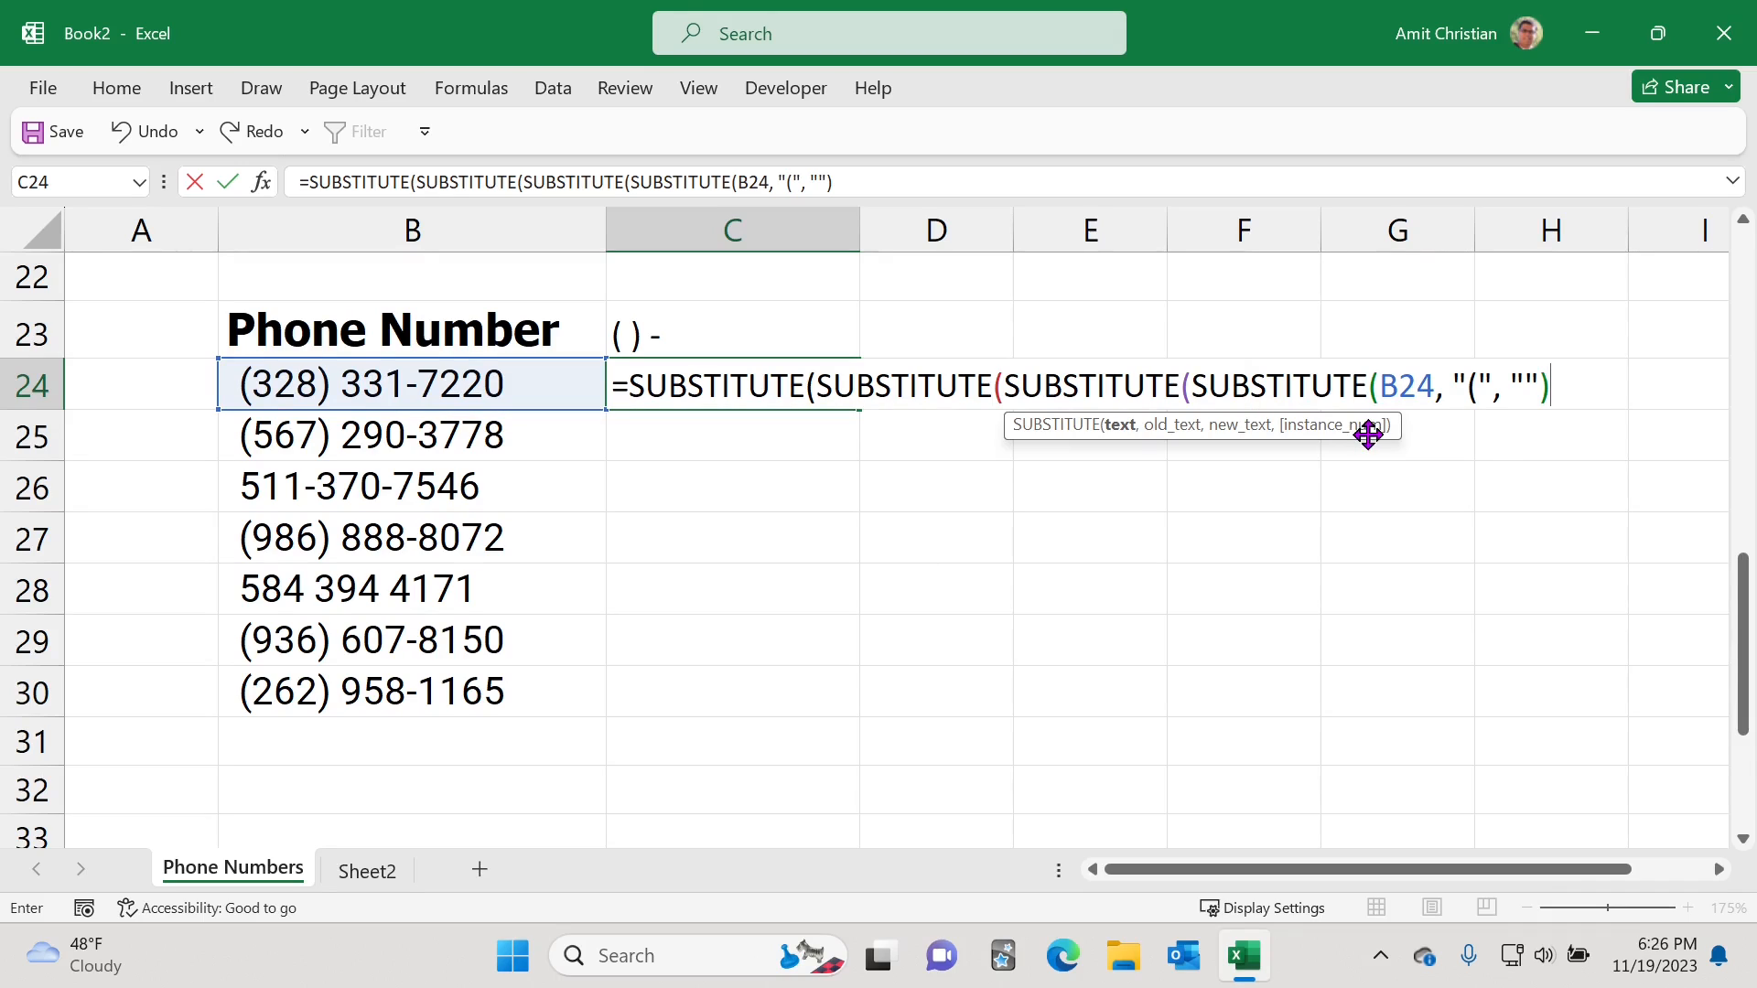
{"action": "type", "text": ","}
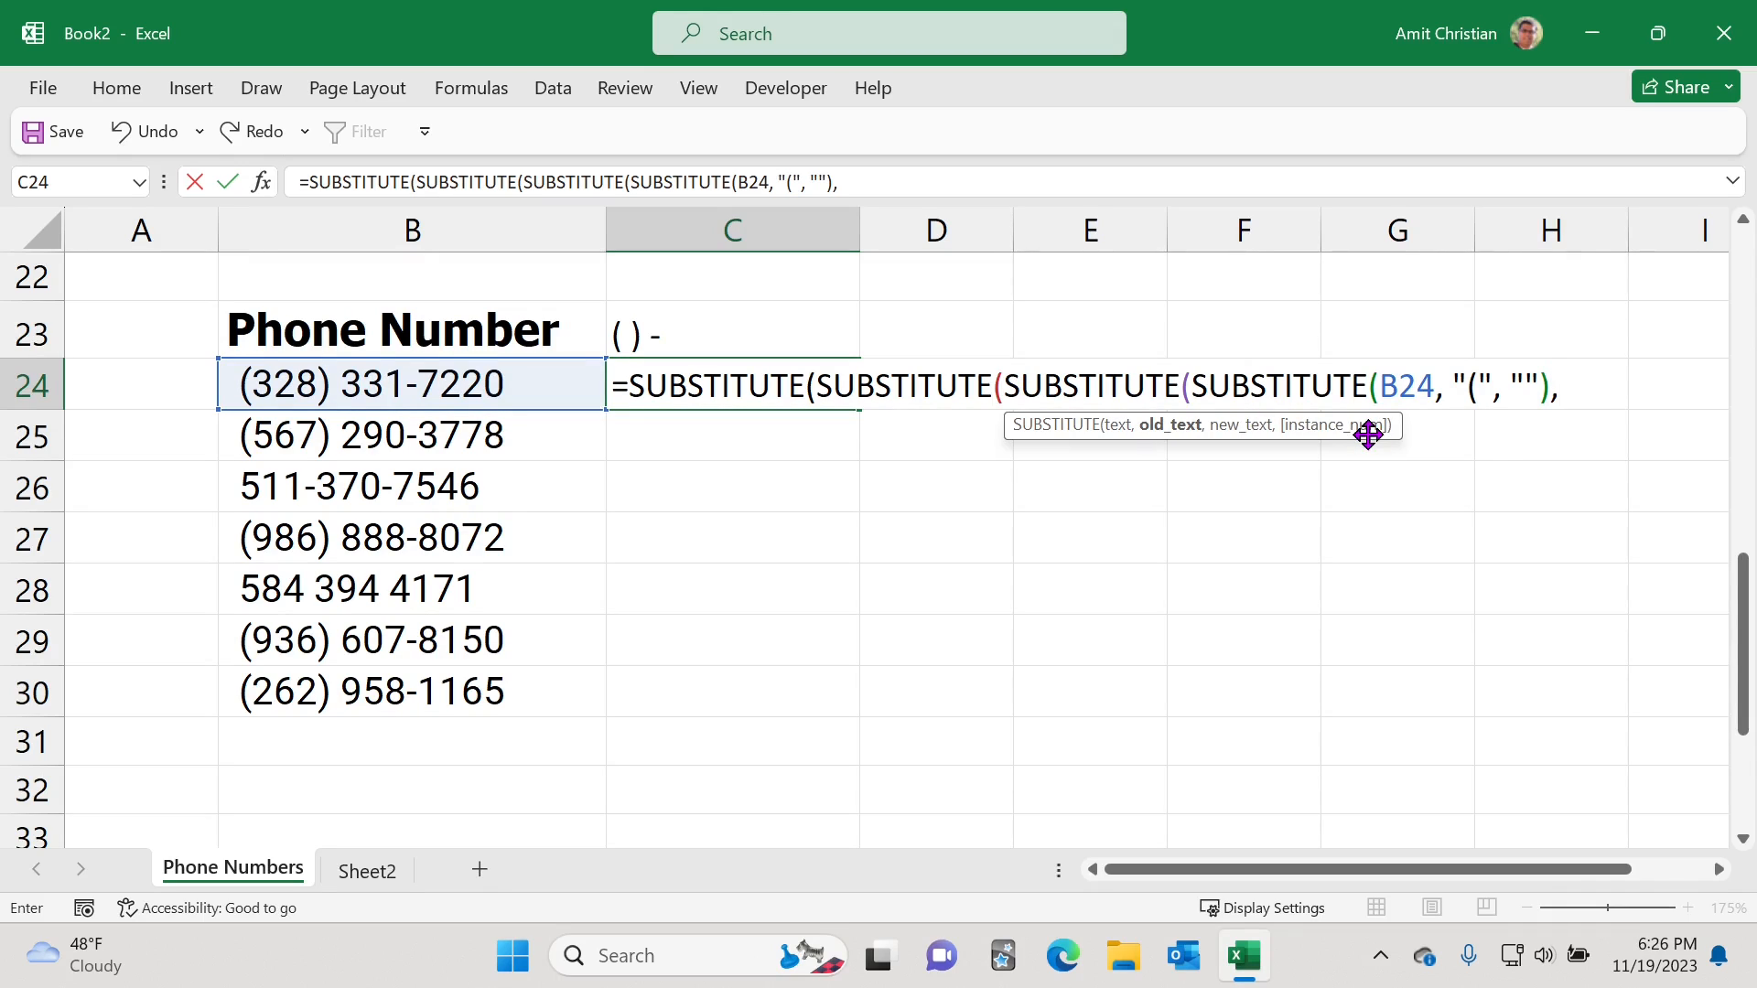
{"action": "type", "text": "\")\","}
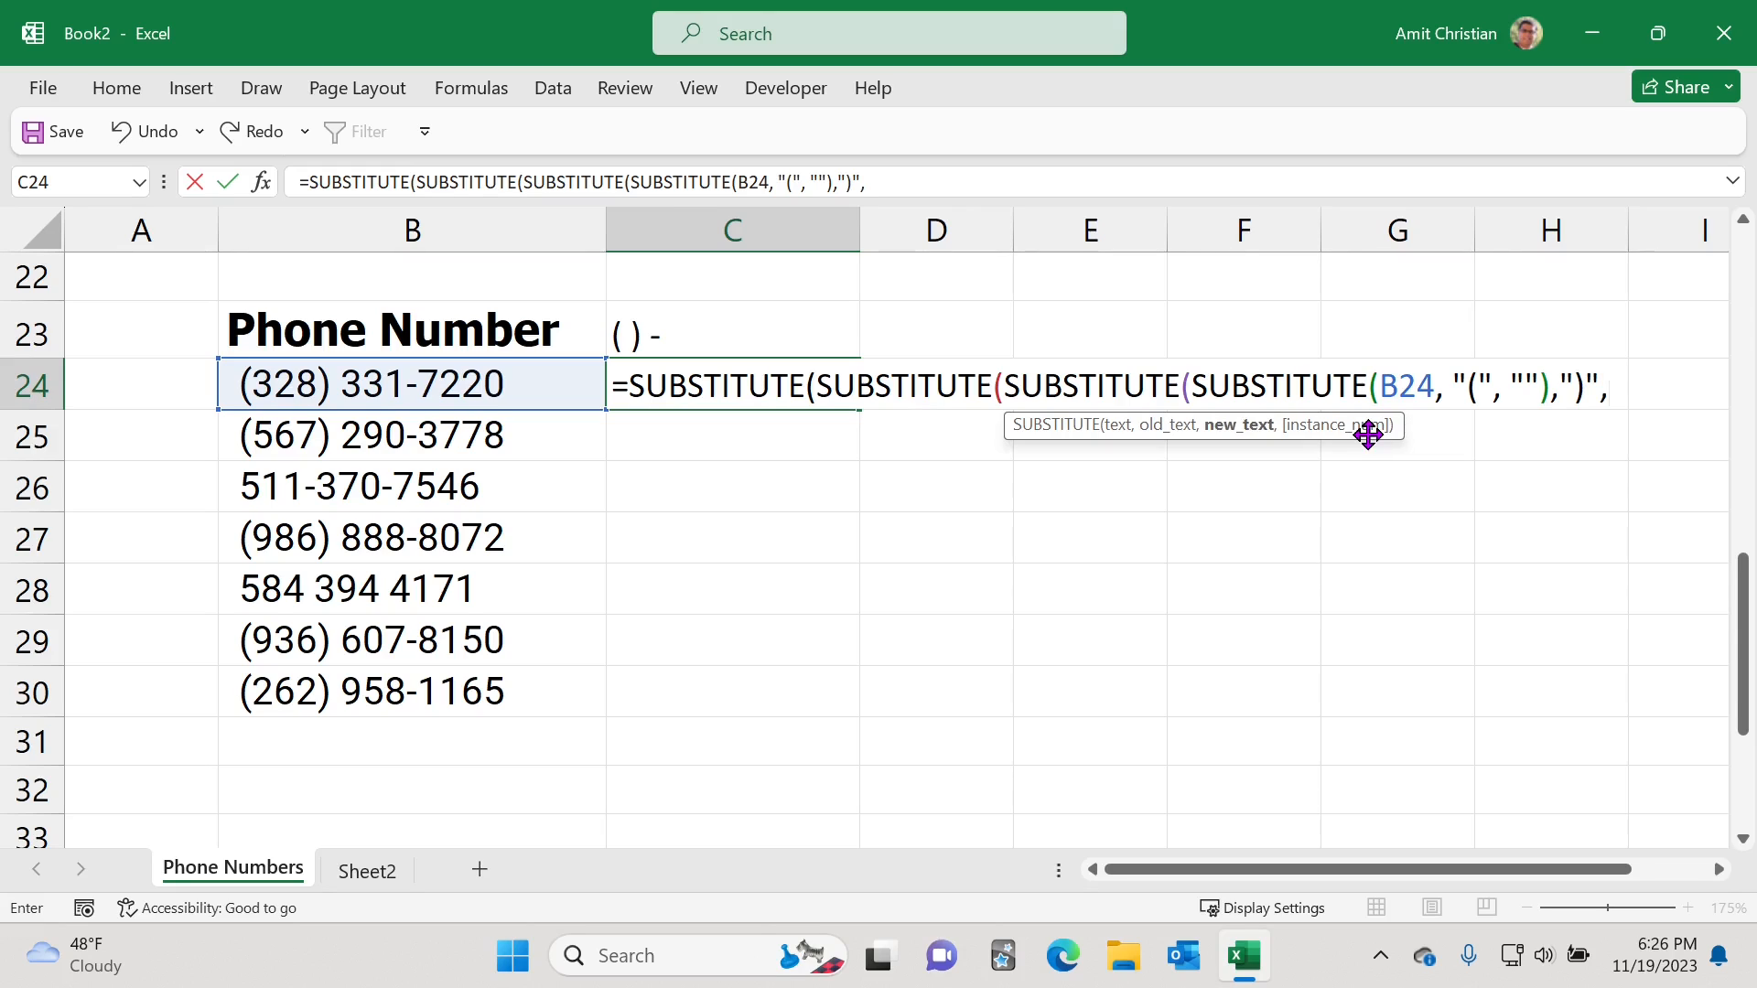
{"action": "type", "text": " \"\""}
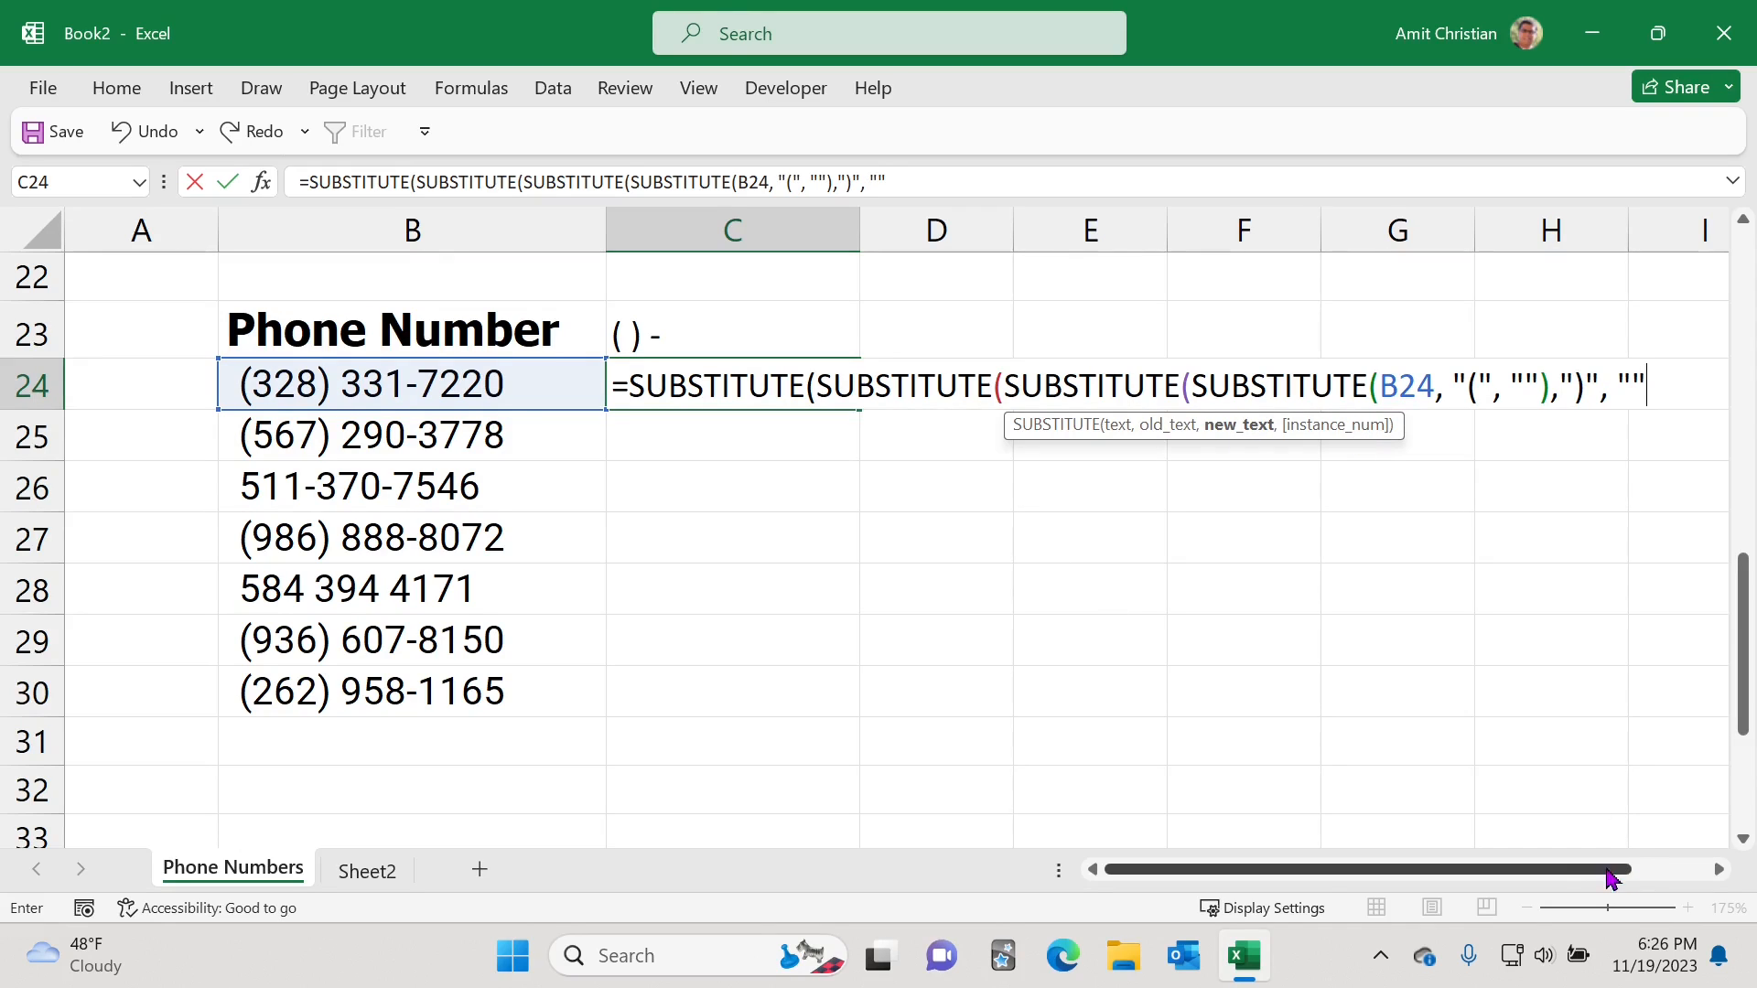
{"action": "left_click_drag", "start_coordinate": [1610, 877], "coordinate": [1651, 876]}
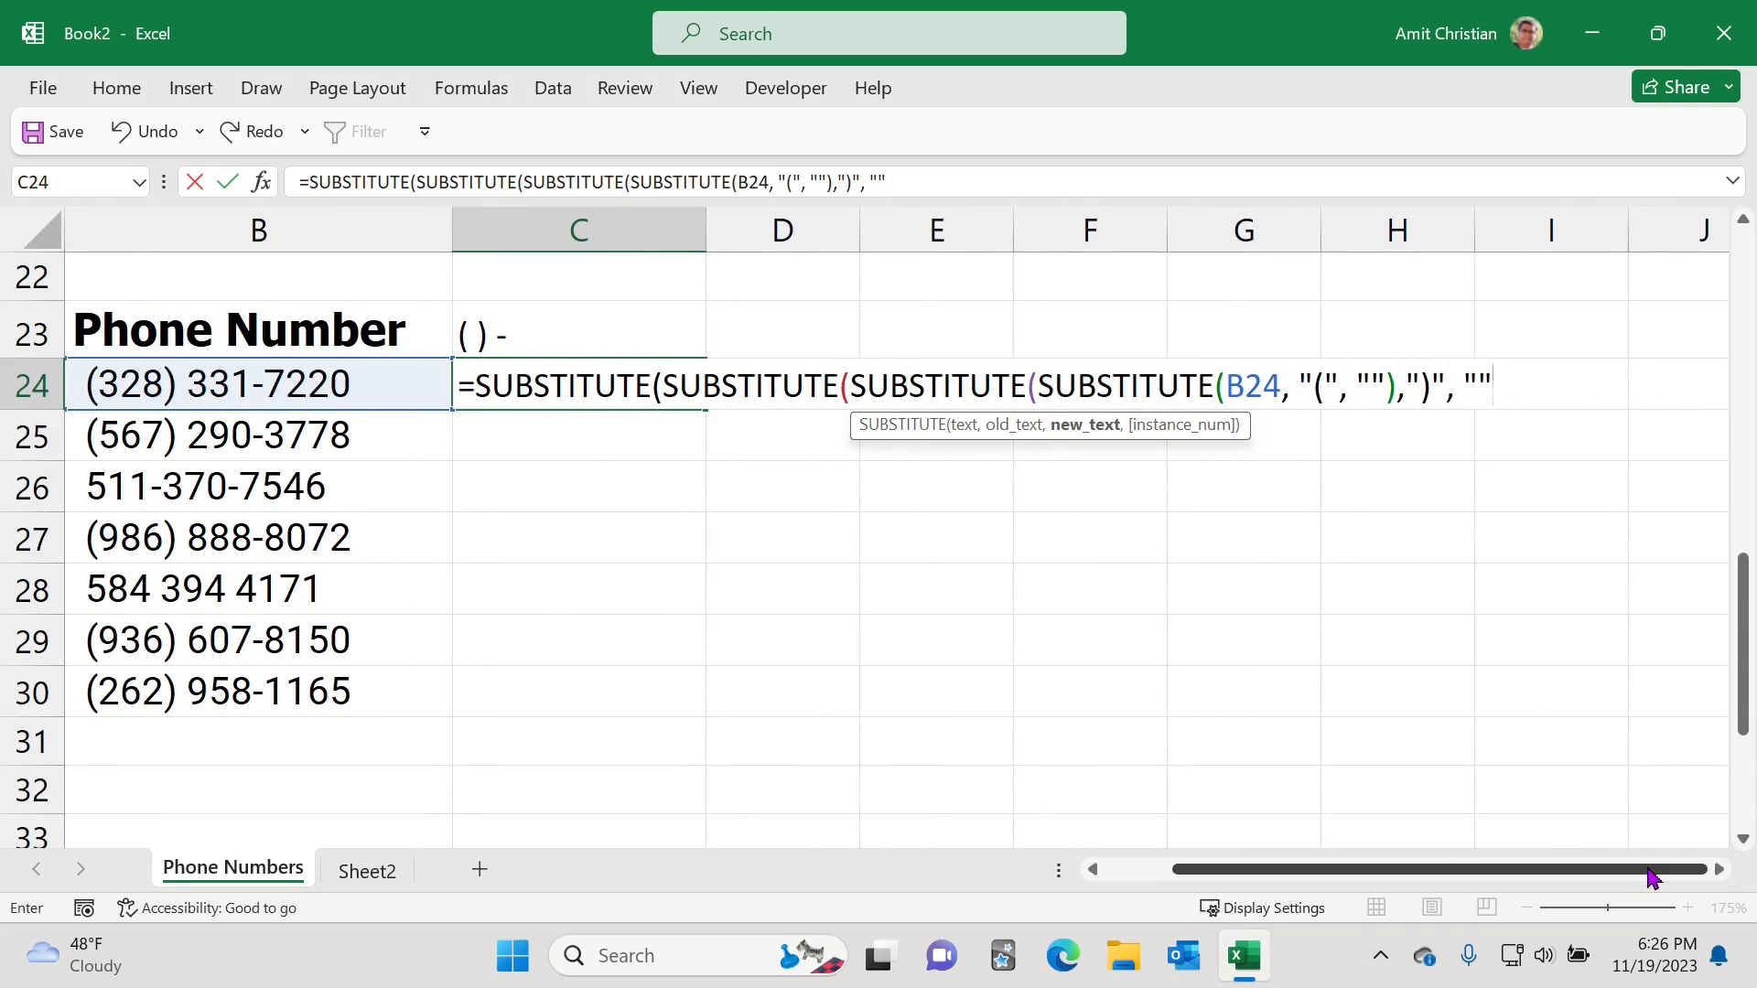
Step: Add the next level's arguments replacing a space " " with empty text
{"action": "type", "text": ")"}
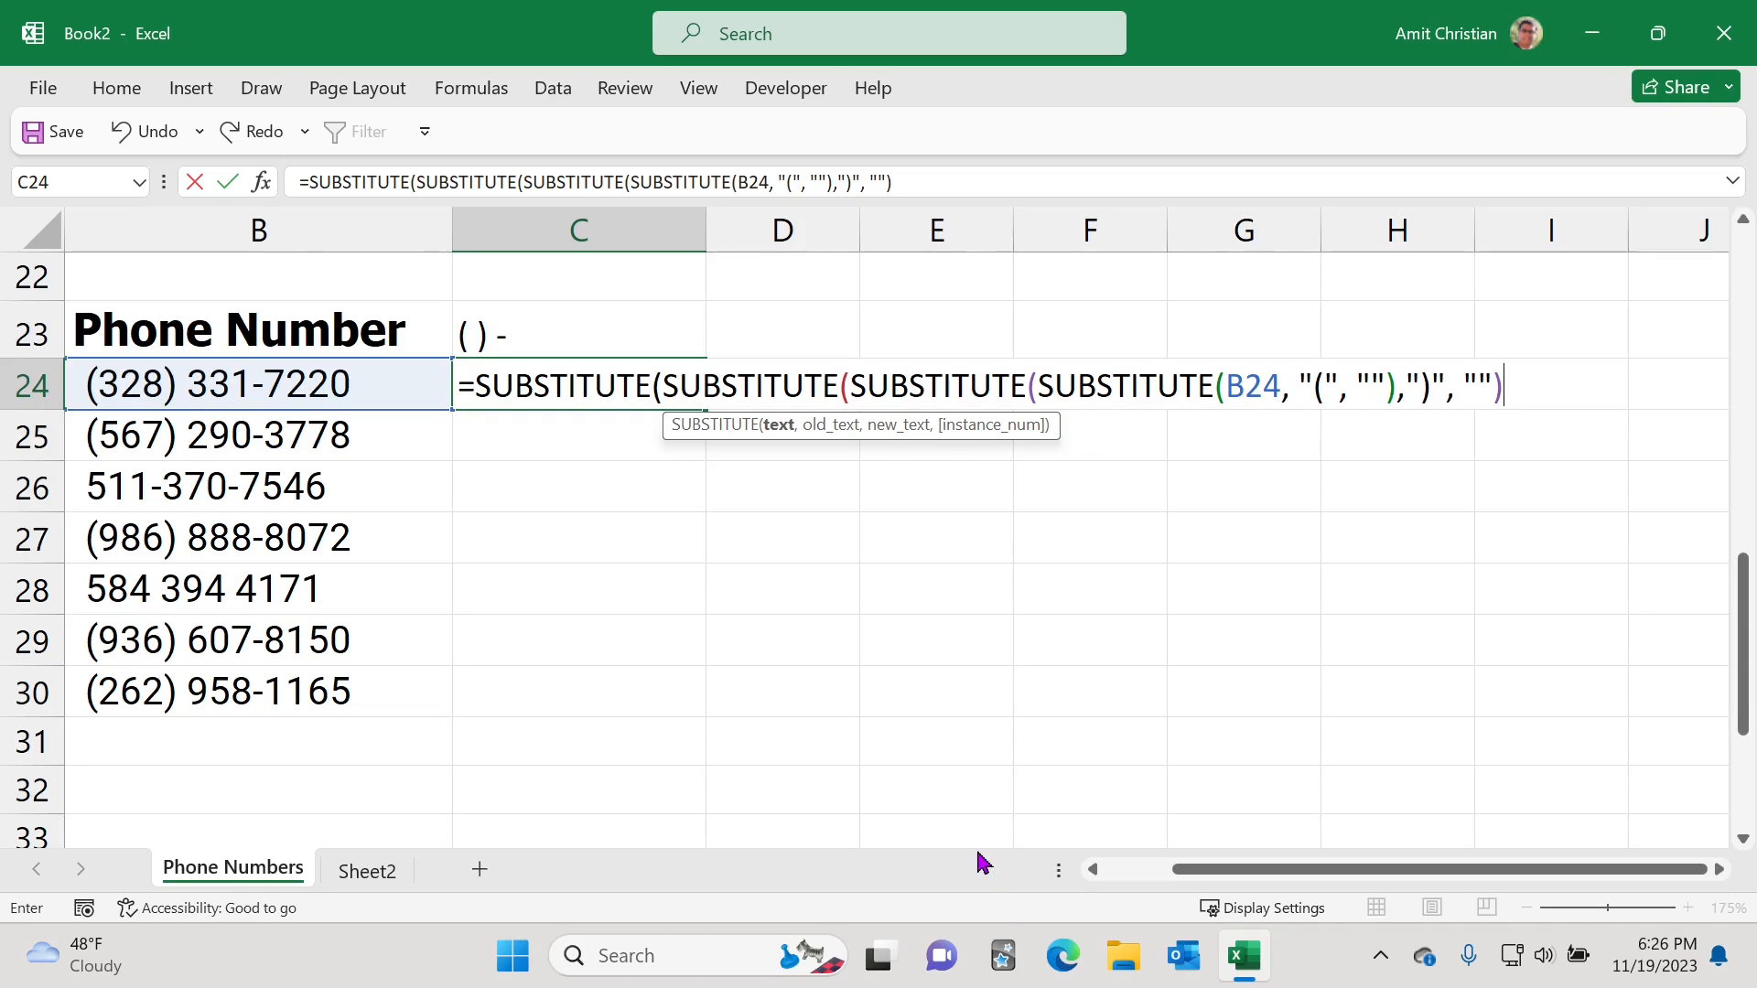
{"action": "type", "text": ",\""}
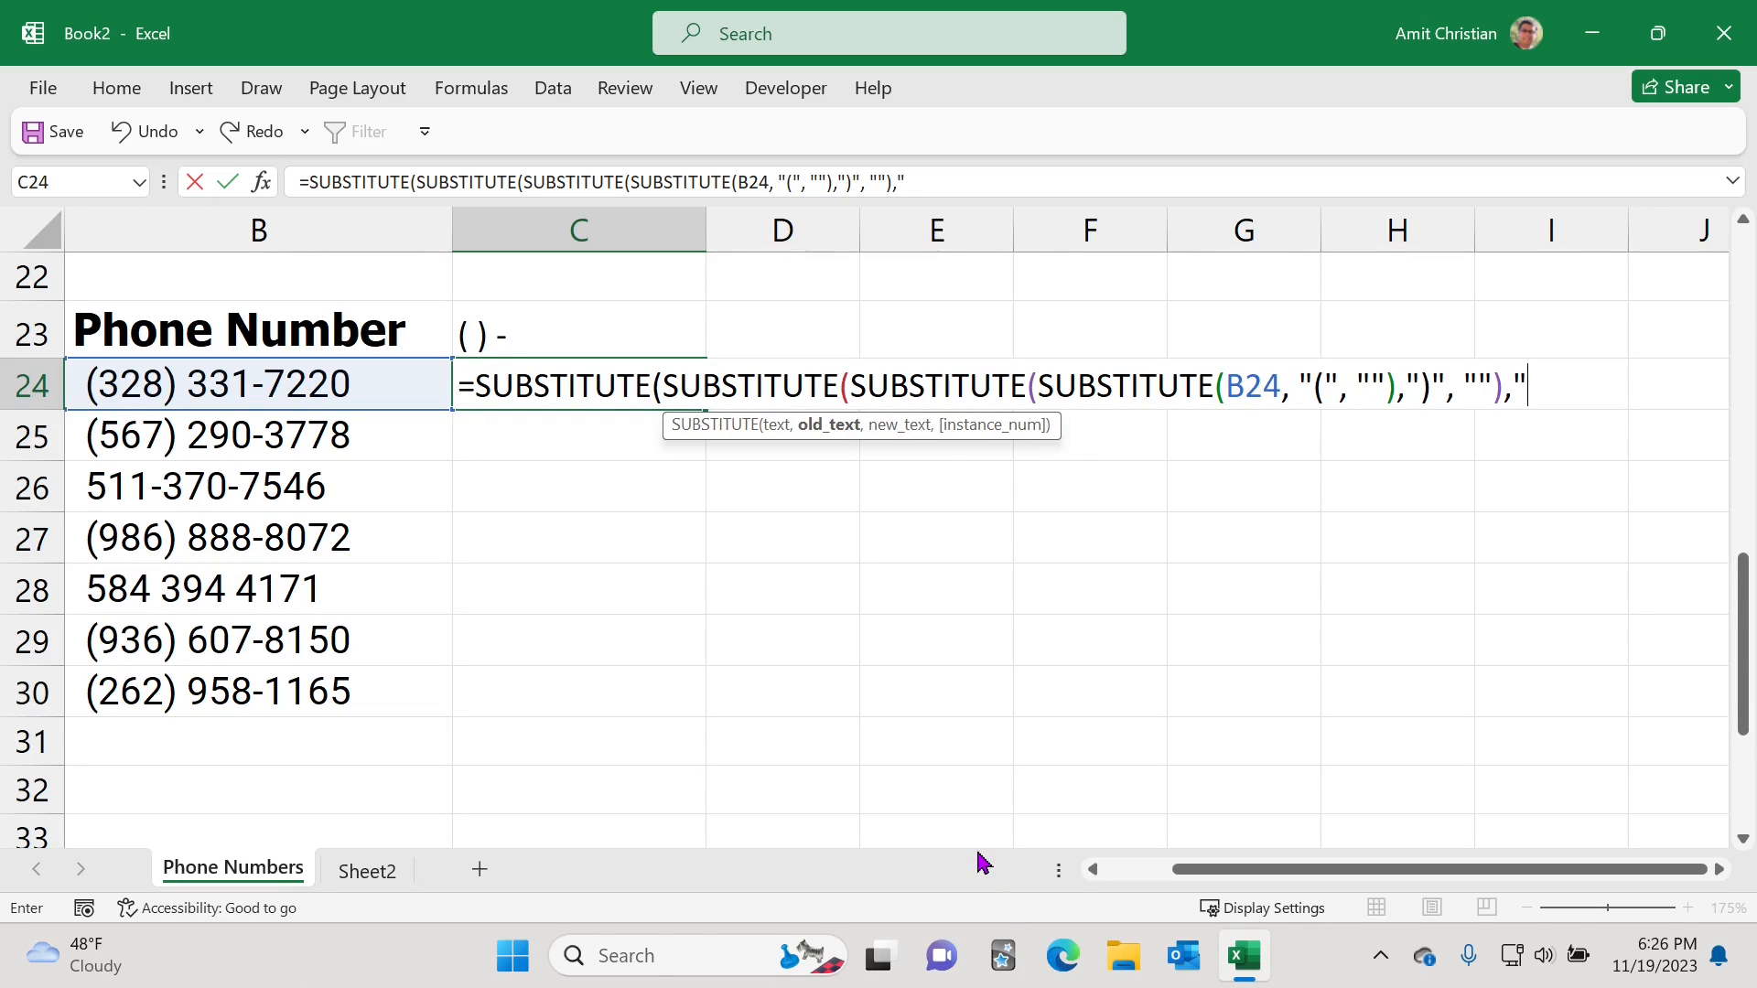
{"action": "type", "text": " \",\"\""}
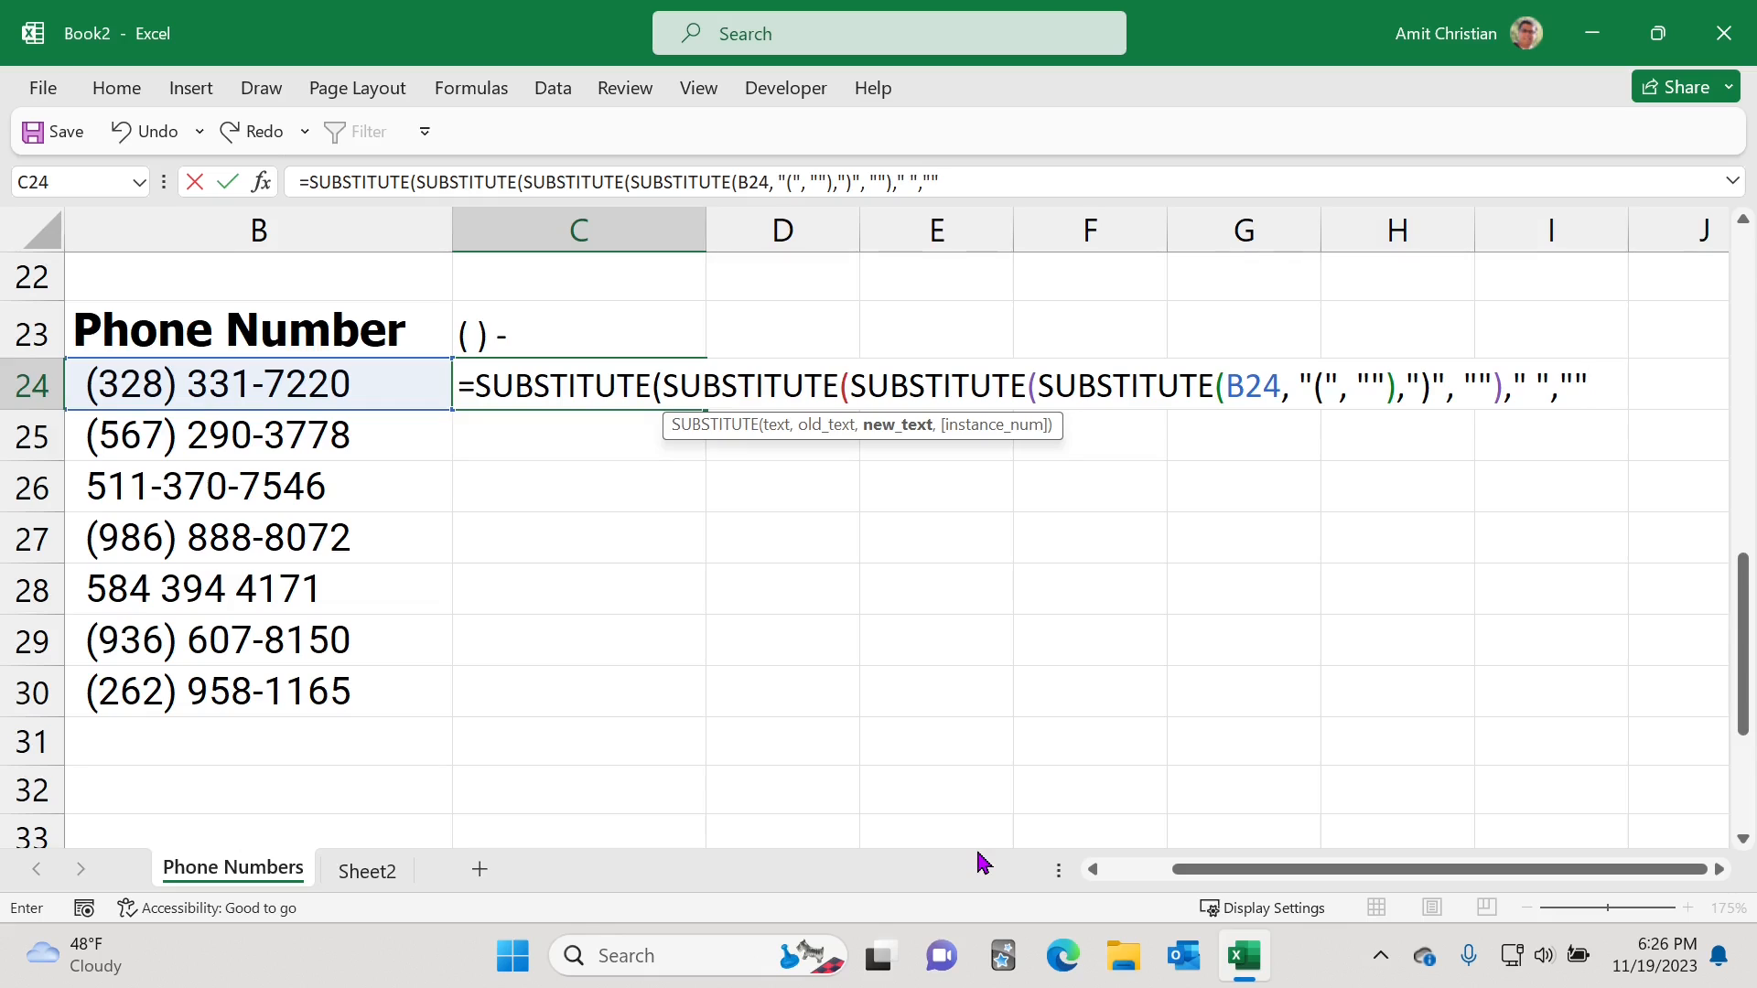
{"action": "type", "text": "),"}
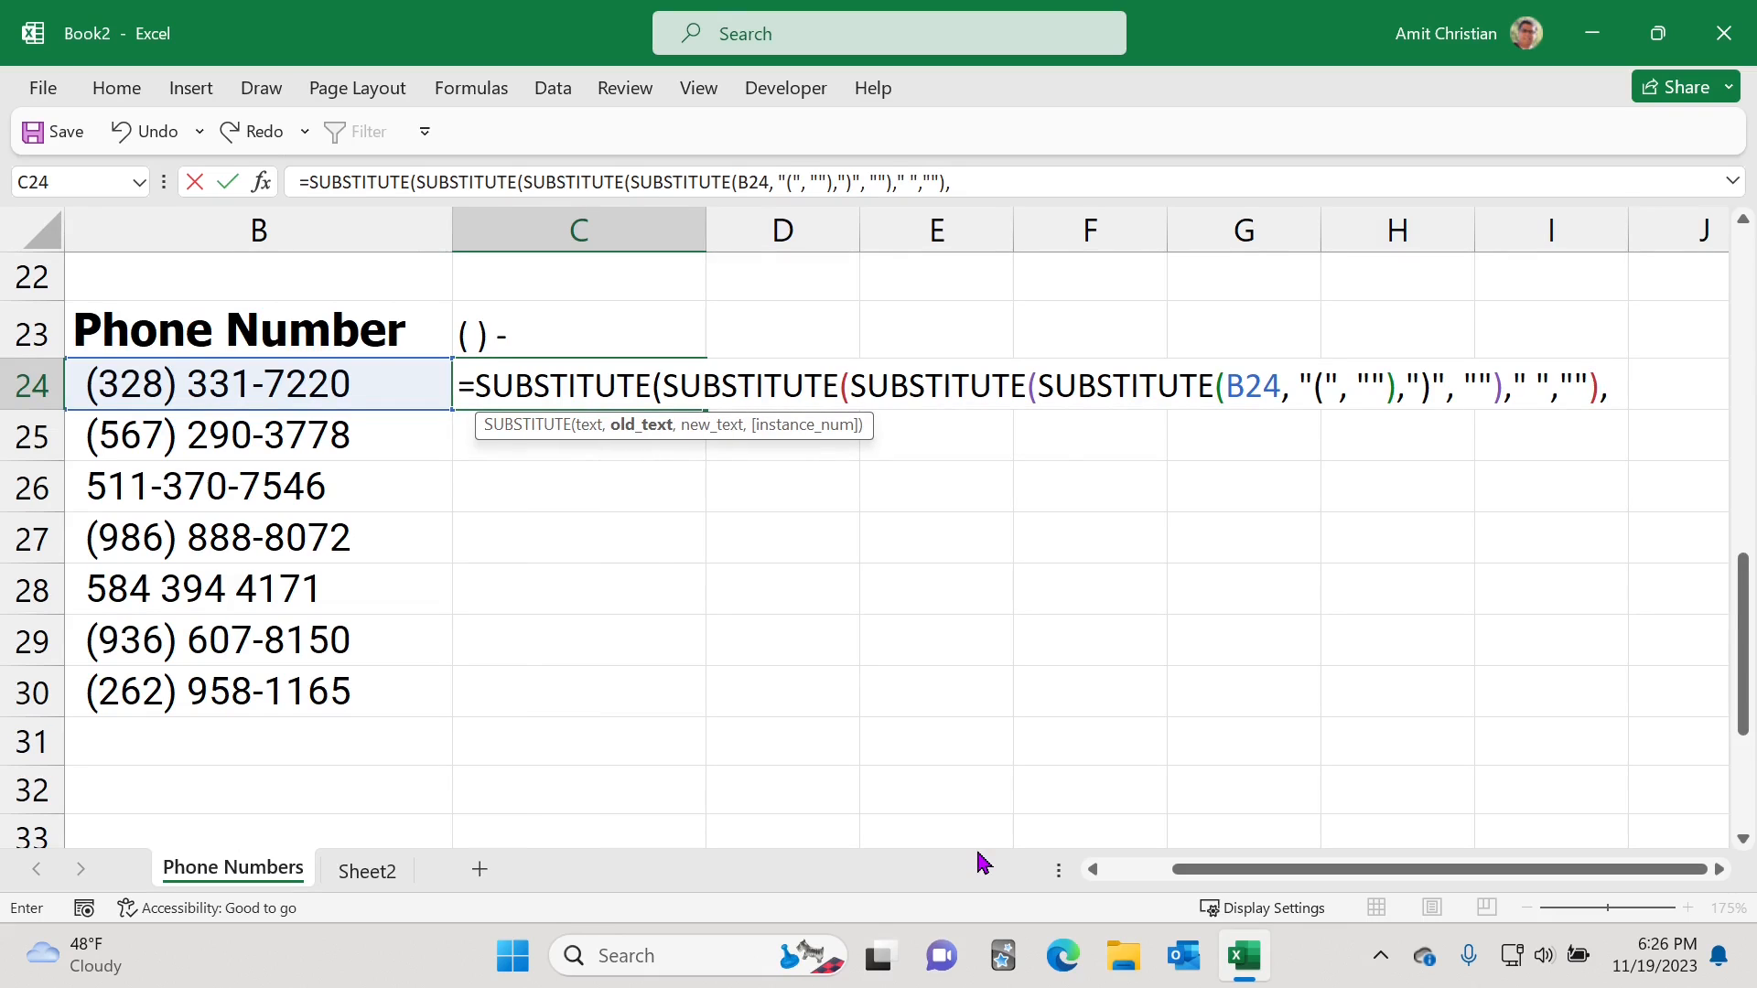
{"action": "type", "text": "\"-\", "}
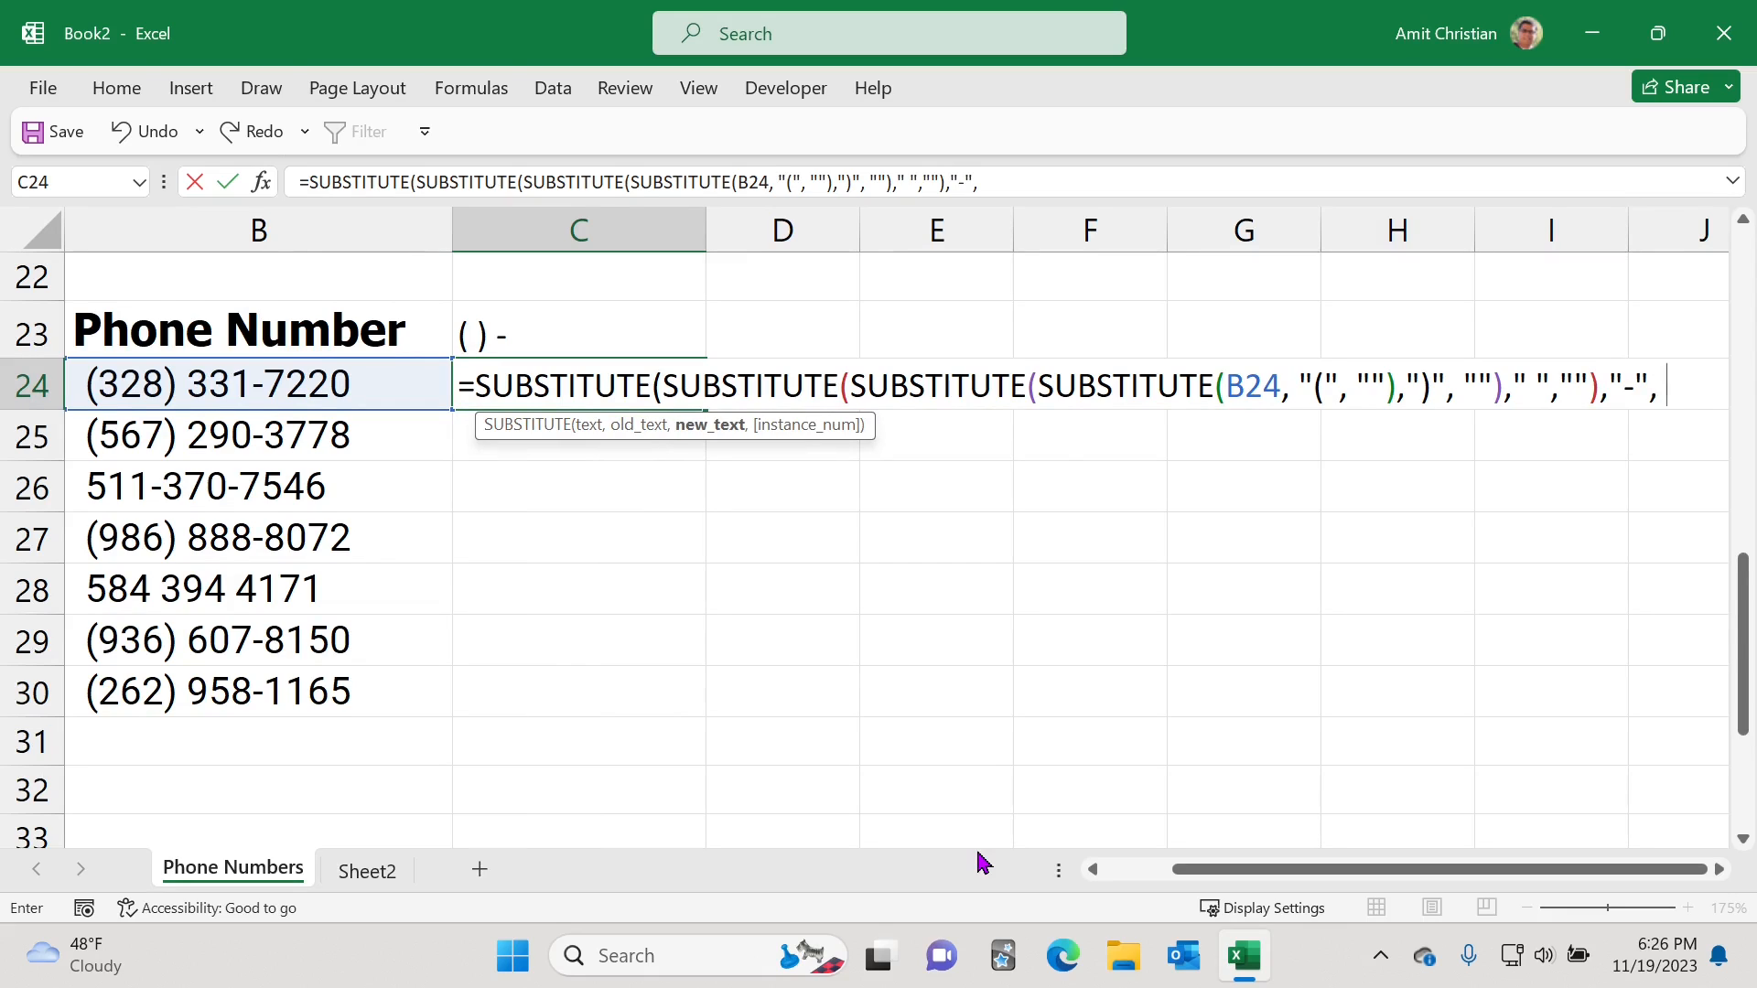
{"action": "type", "text": "\"\")"}
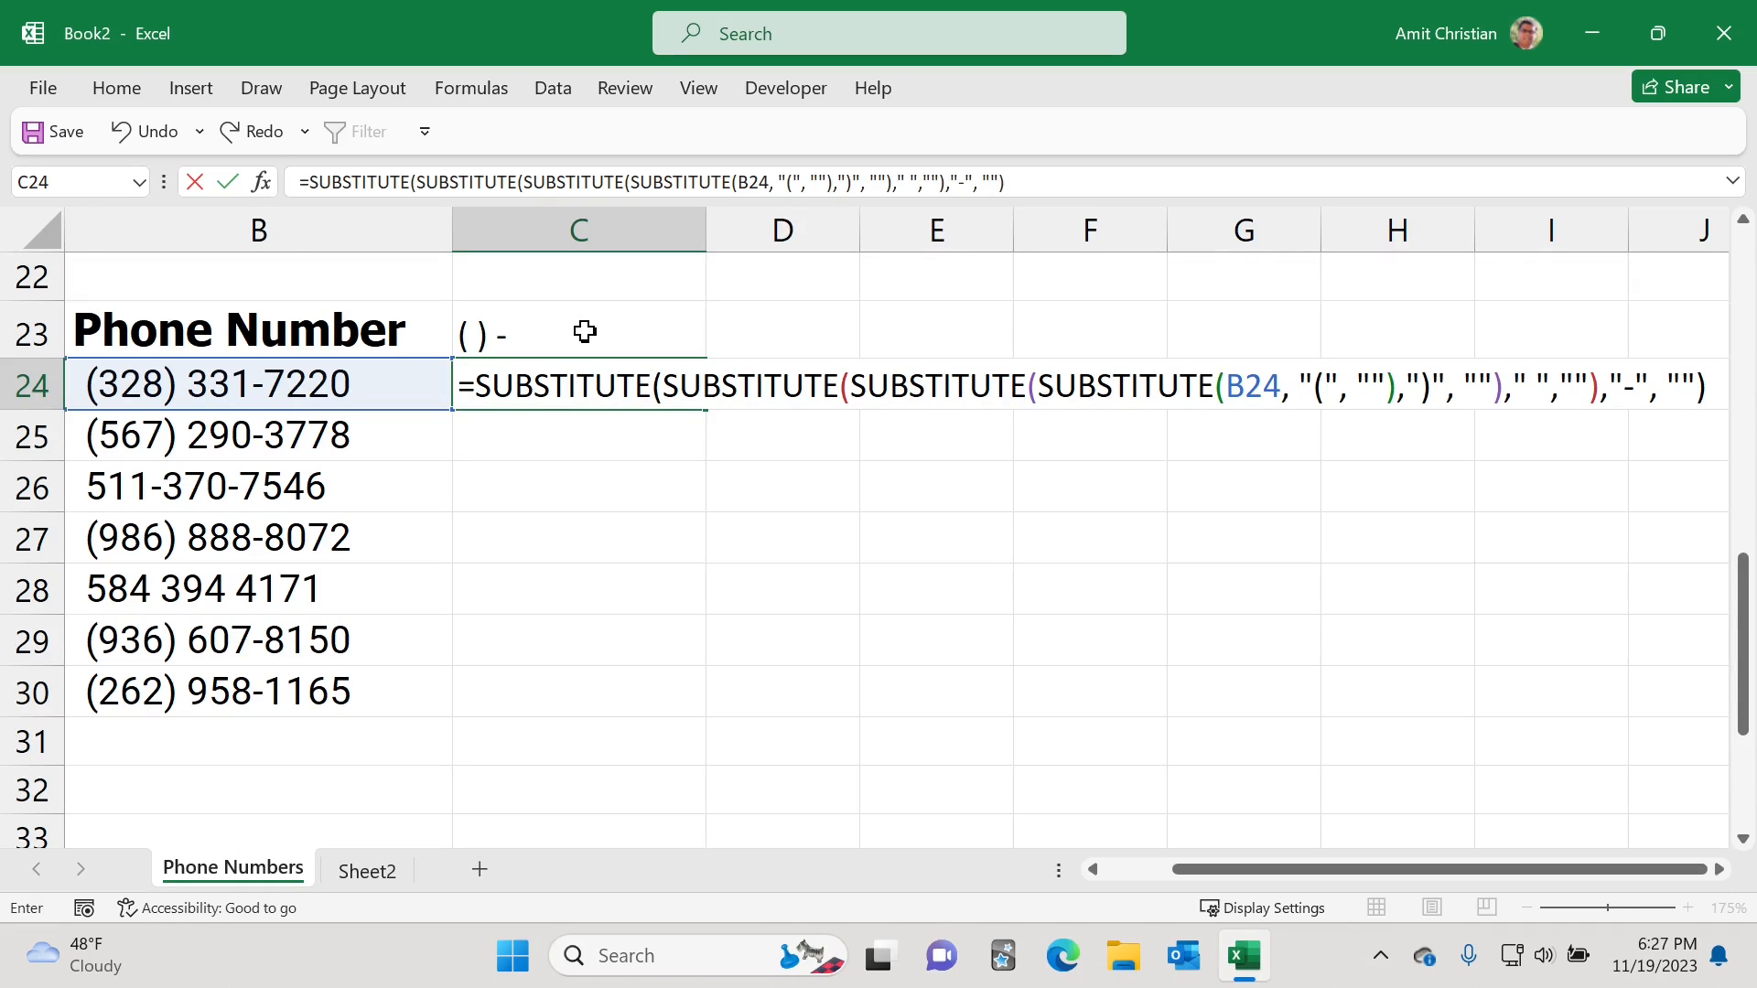
Step: Finish the outer SUBSTITUTE replacing "-" with empty text and enter the formula in C24
{"action": "key", "text": "Return"}
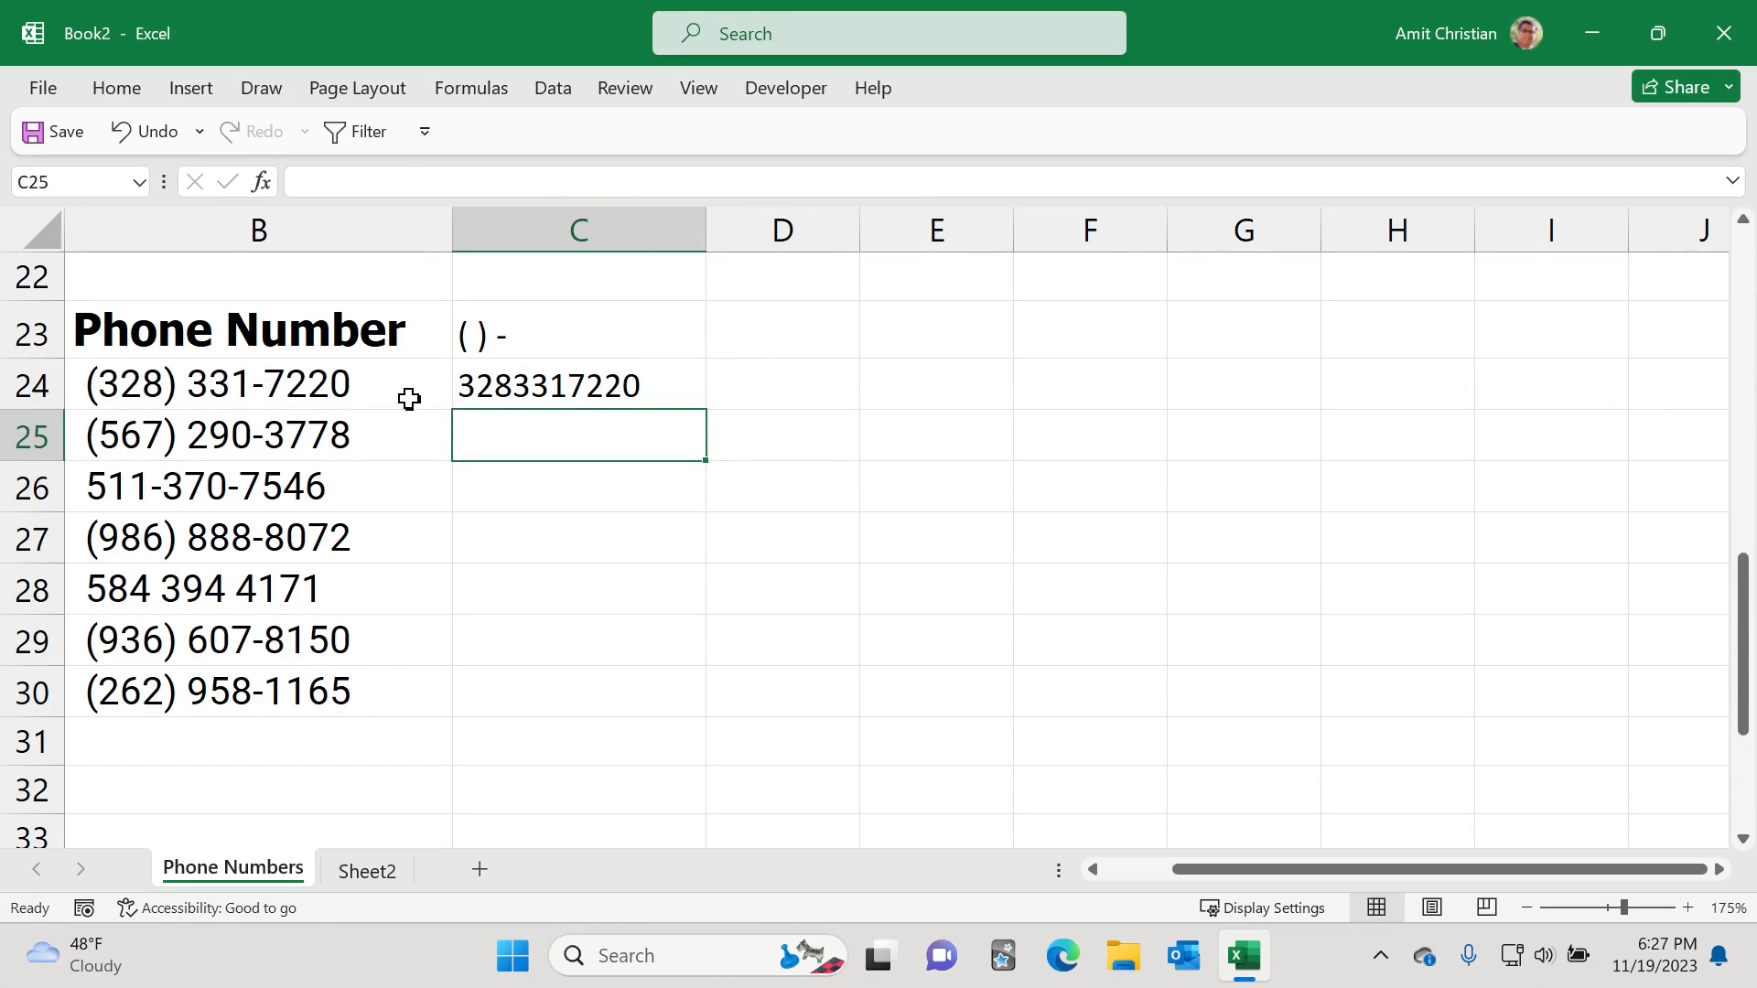
Step: Fill the C24 formula down through C30 for the remaining phone numbers
{"action": "left_click", "coordinate": [661, 383]}
{"action": "left_click_drag", "start_coordinate": [710, 413], "coordinate": [777, 705]}
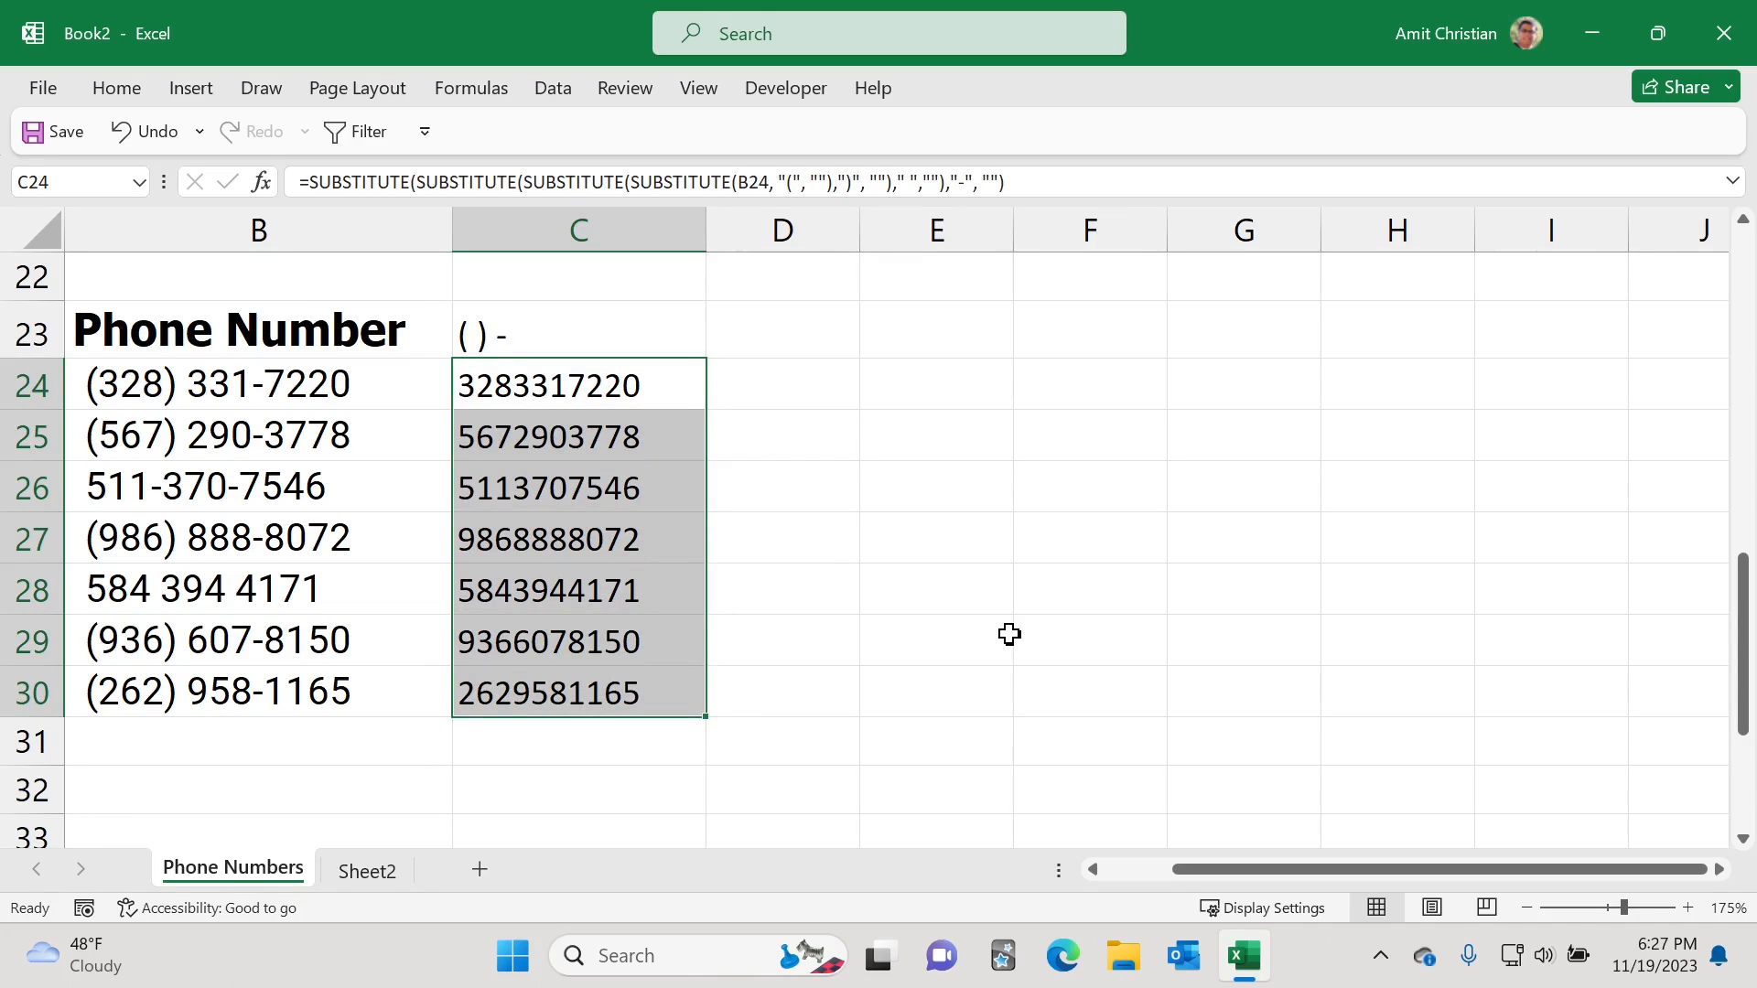